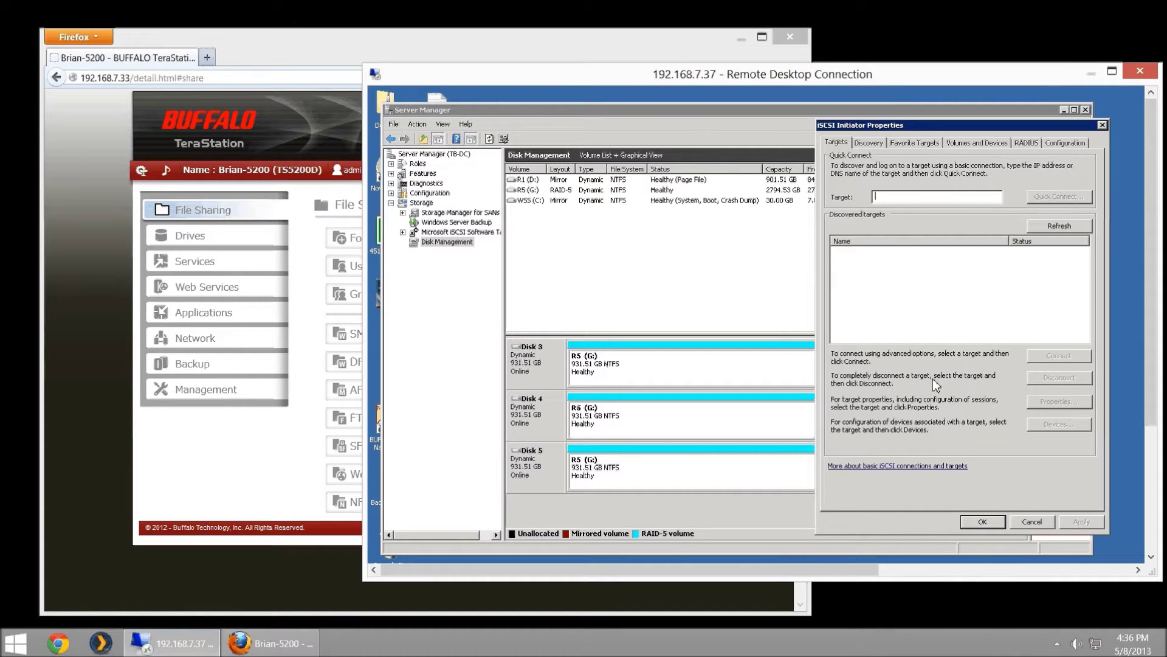
- Review the Shared Folder List of 10 folders under Folder Setup, then close it
{"action": "left_click", "coordinate": [437, 46]}
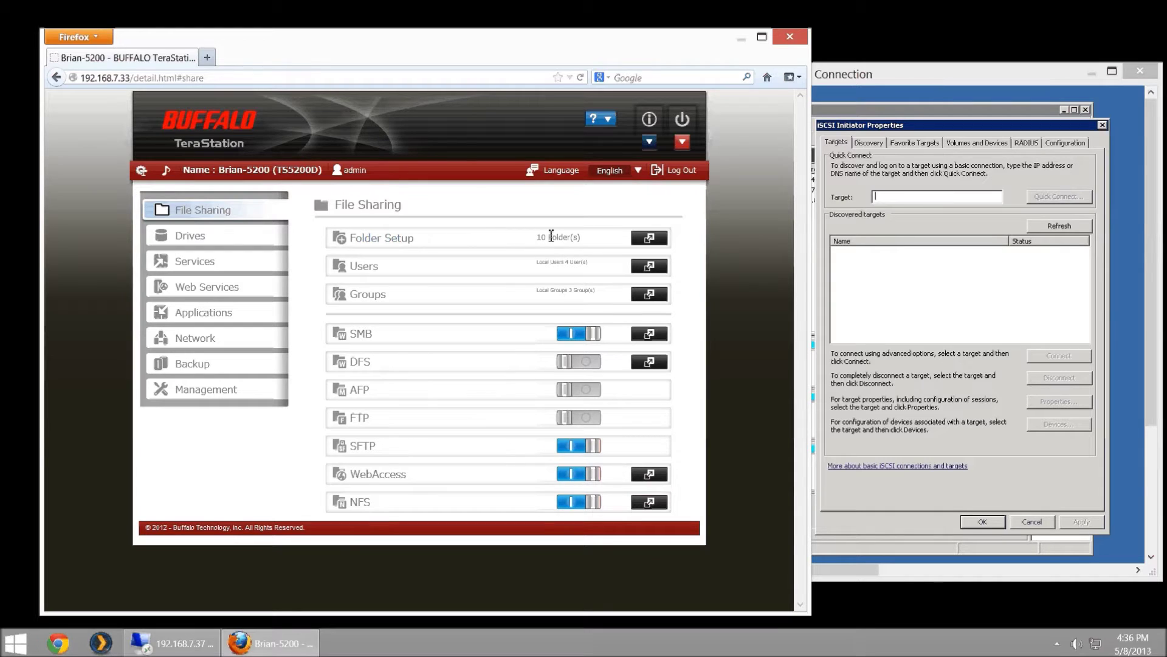
{"action": "left_click", "coordinate": [648, 238]}
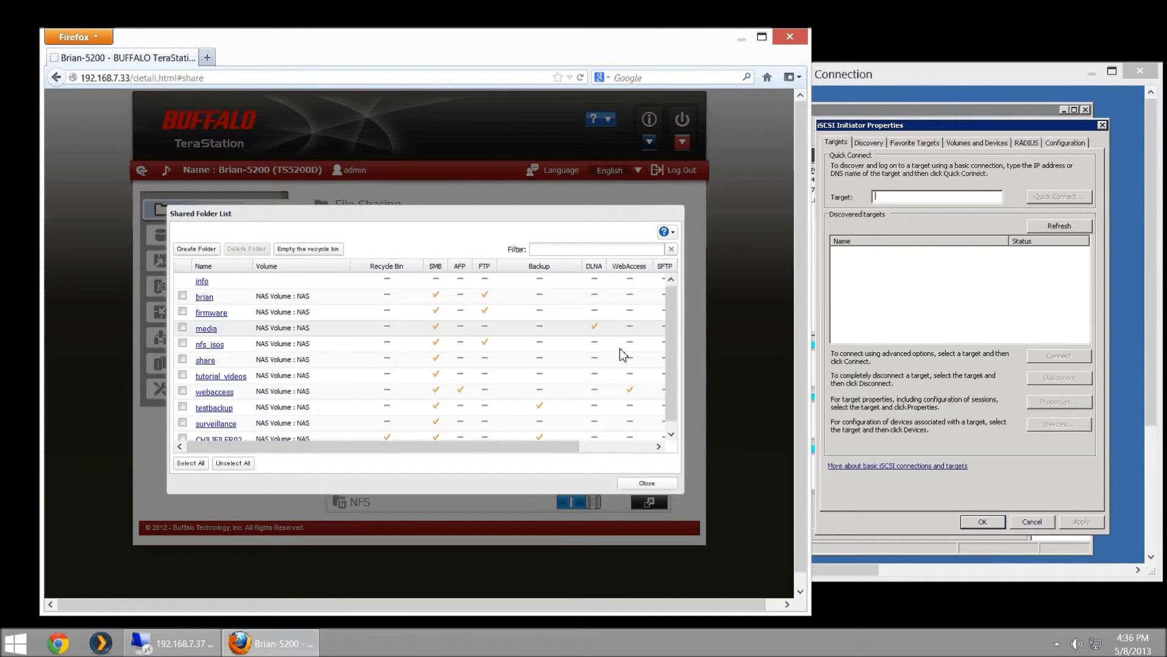
{"action": "left_click", "coordinate": [639, 483]}
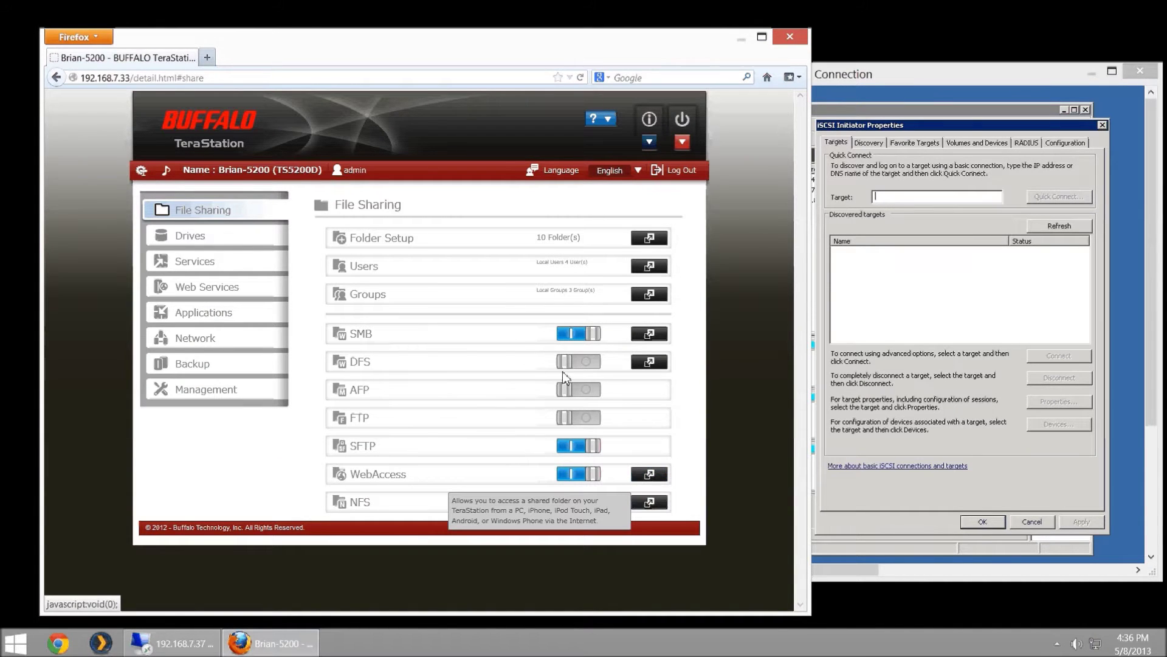
- Check that Array1's LVM volume list shows one 2000 GB NAS volume, then close both lists
{"action": "left_click", "coordinate": [193, 236]}
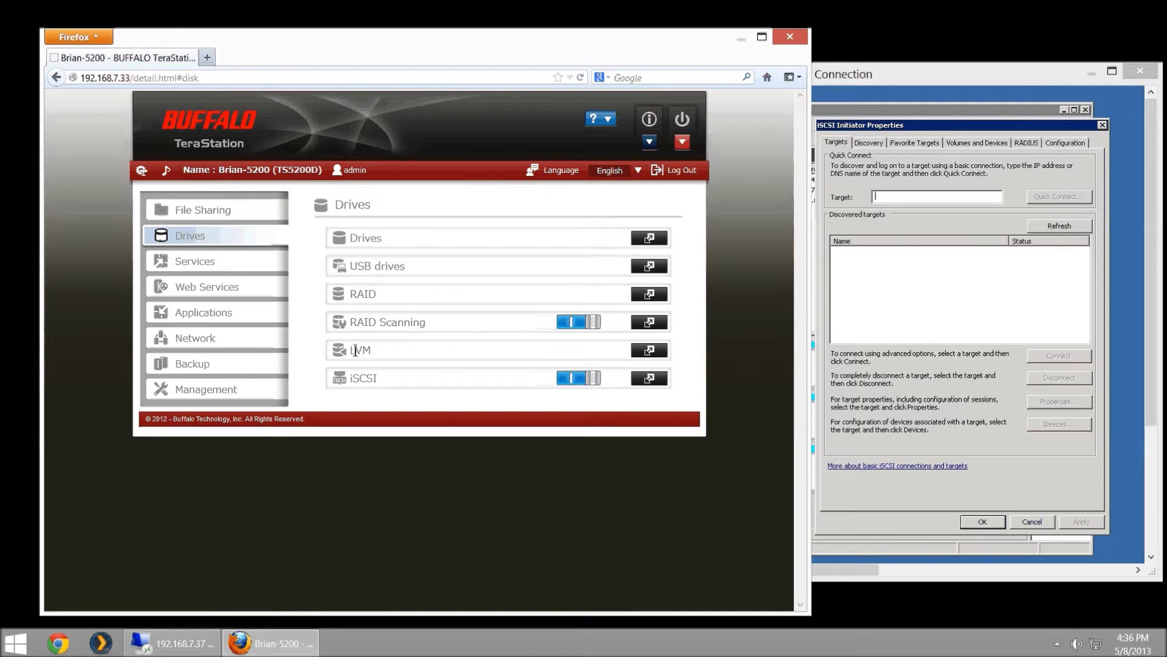
{"action": "left_click", "coordinate": [649, 353]}
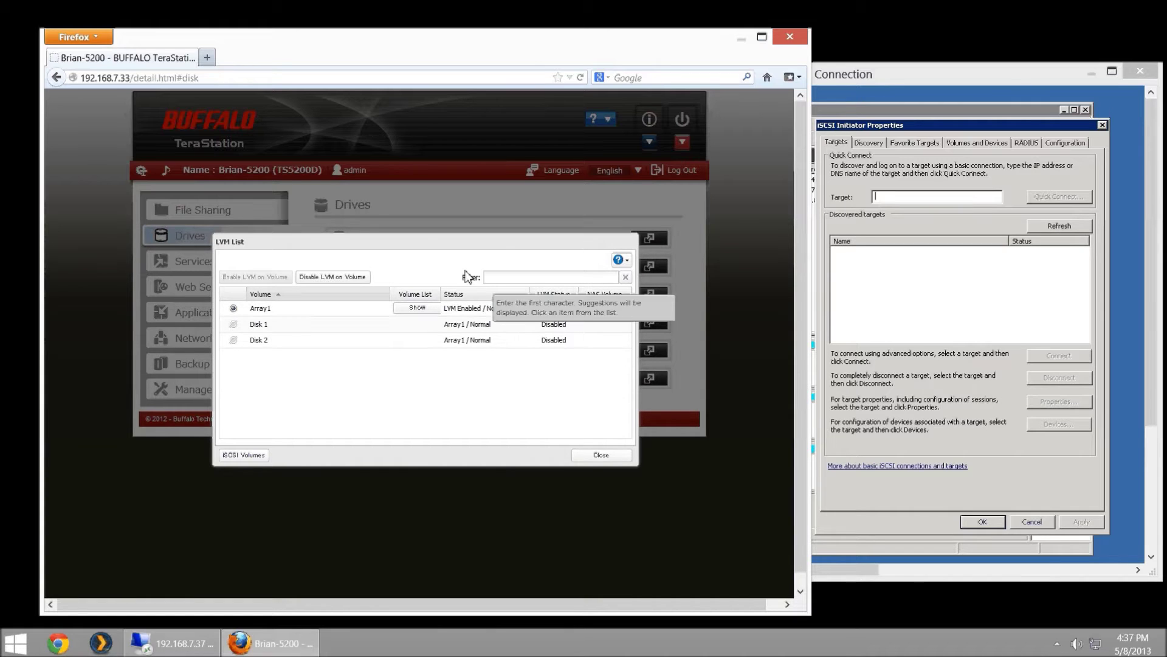
{"action": "left_click_drag", "start_coordinate": [446, 243], "coordinate": [548, 344]}
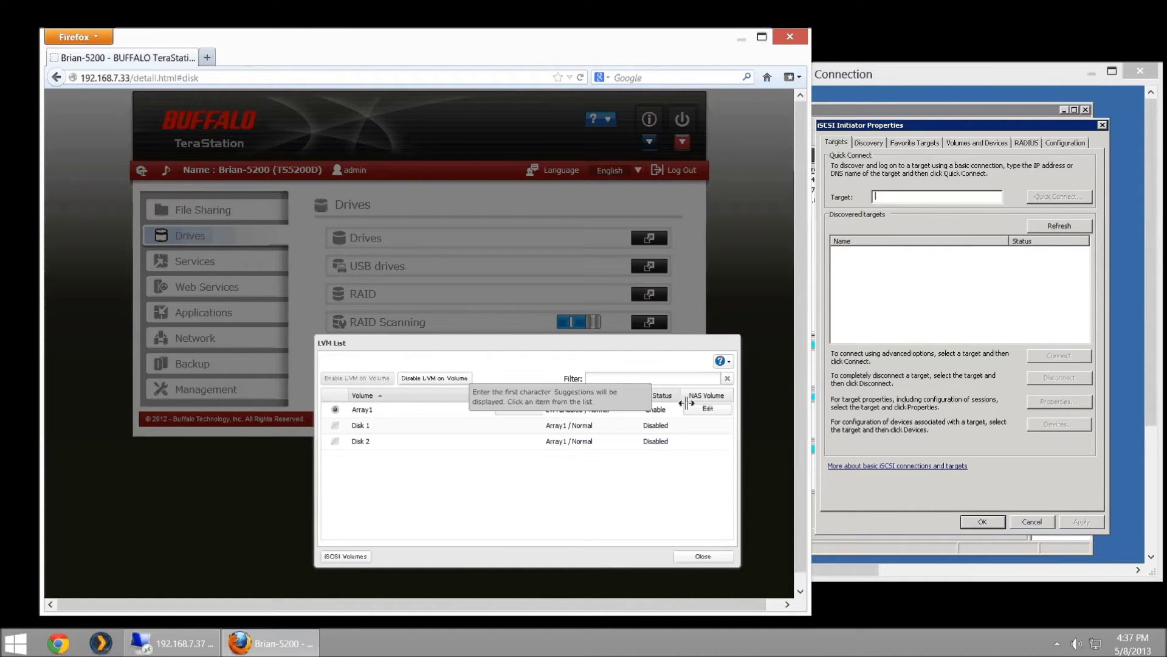
{"action": "left_click", "coordinate": [709, 409]}
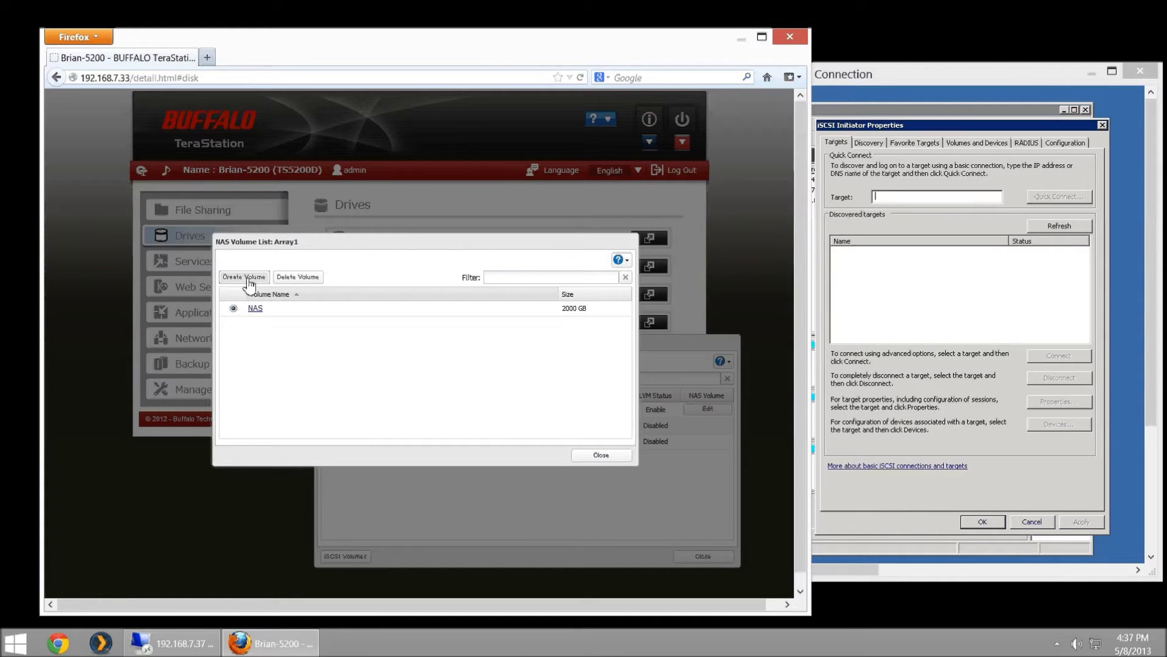
{"action": "left_click", "coordinate": [596, 456]}
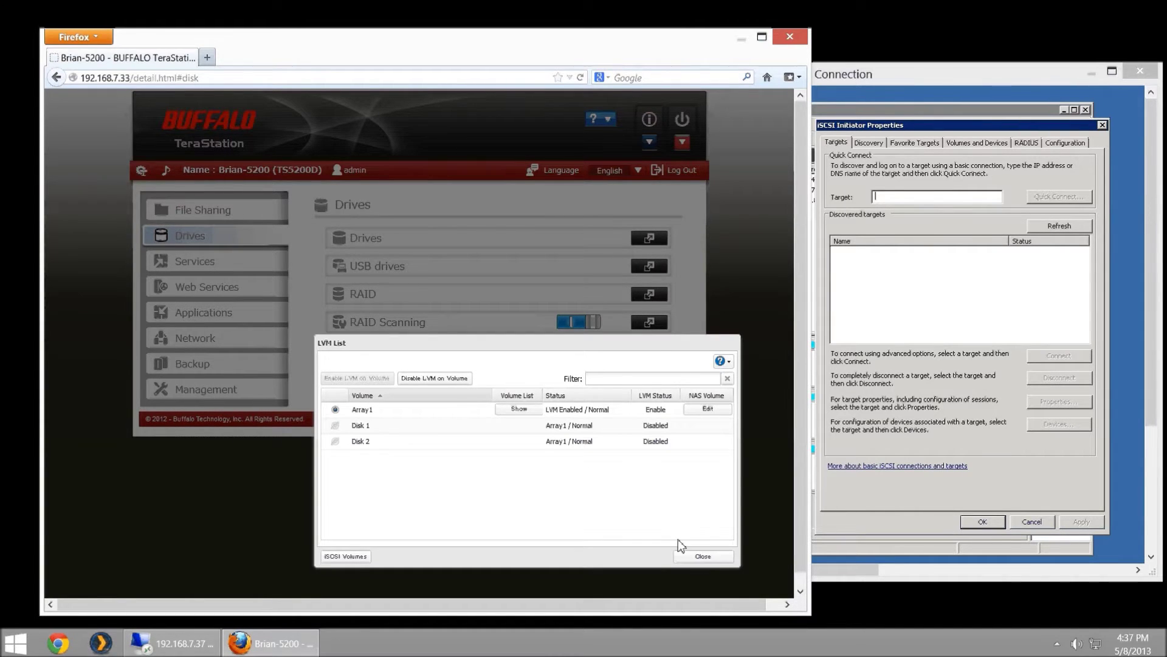
{"action": "left_click", "coordinate": [703, 557]}
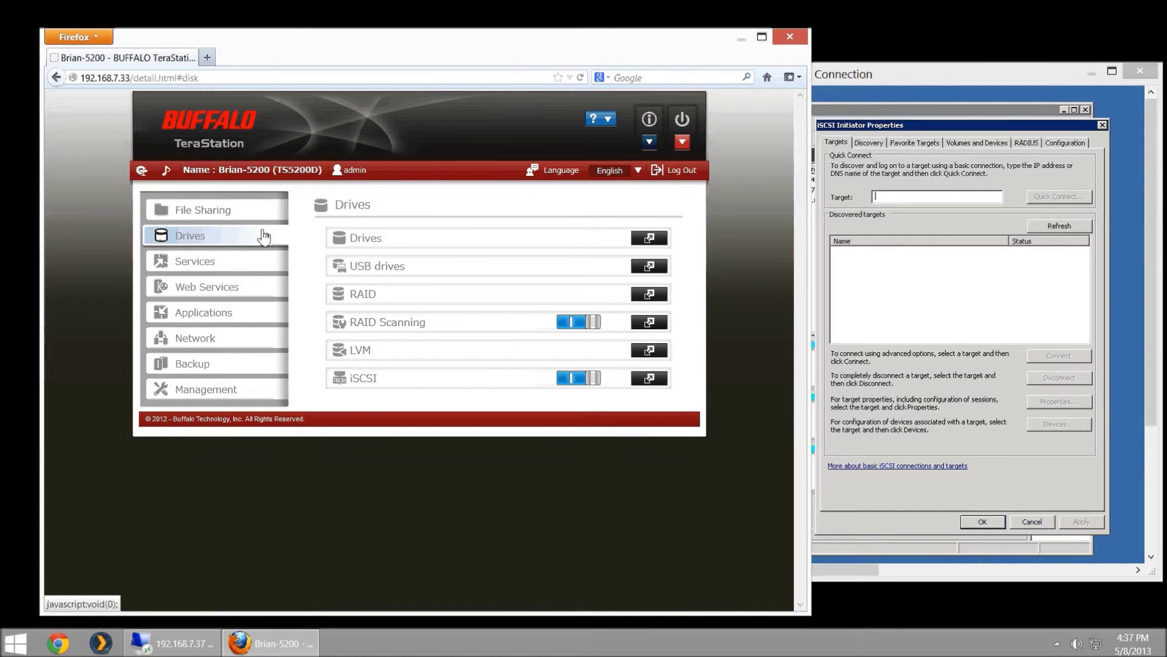
{"action": "left_click", "coordinate": [265, 263]}
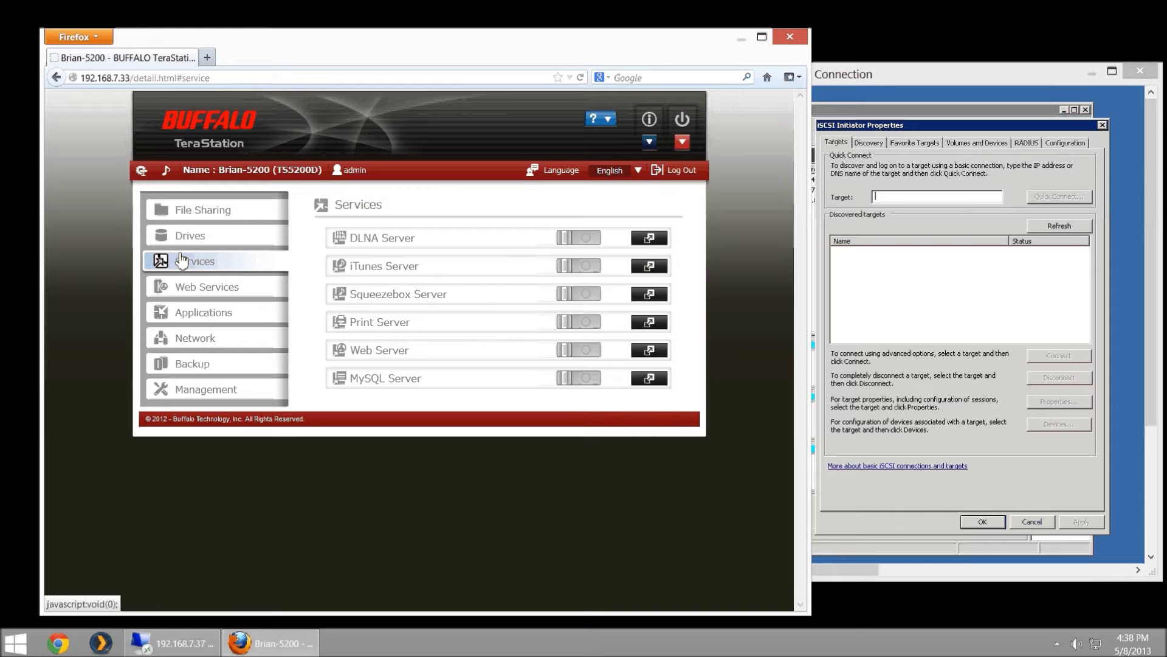
{"action": "left_click", "coordinate": [191, 235]}
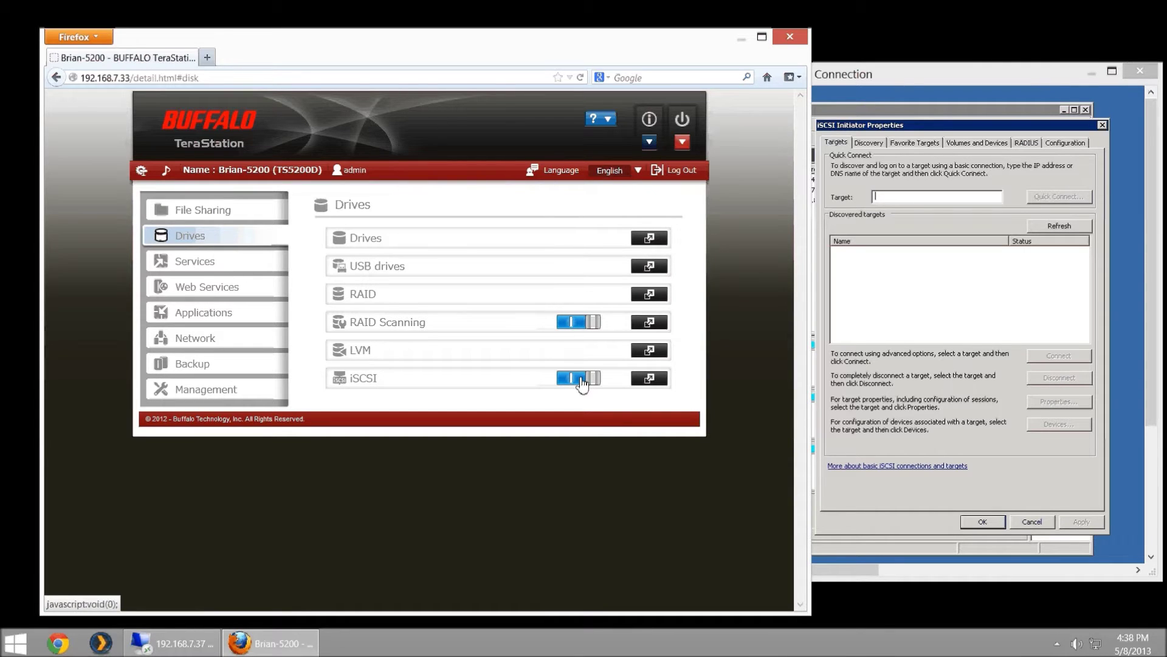
{"action": "left_click", "coordinate": [648, 379]}
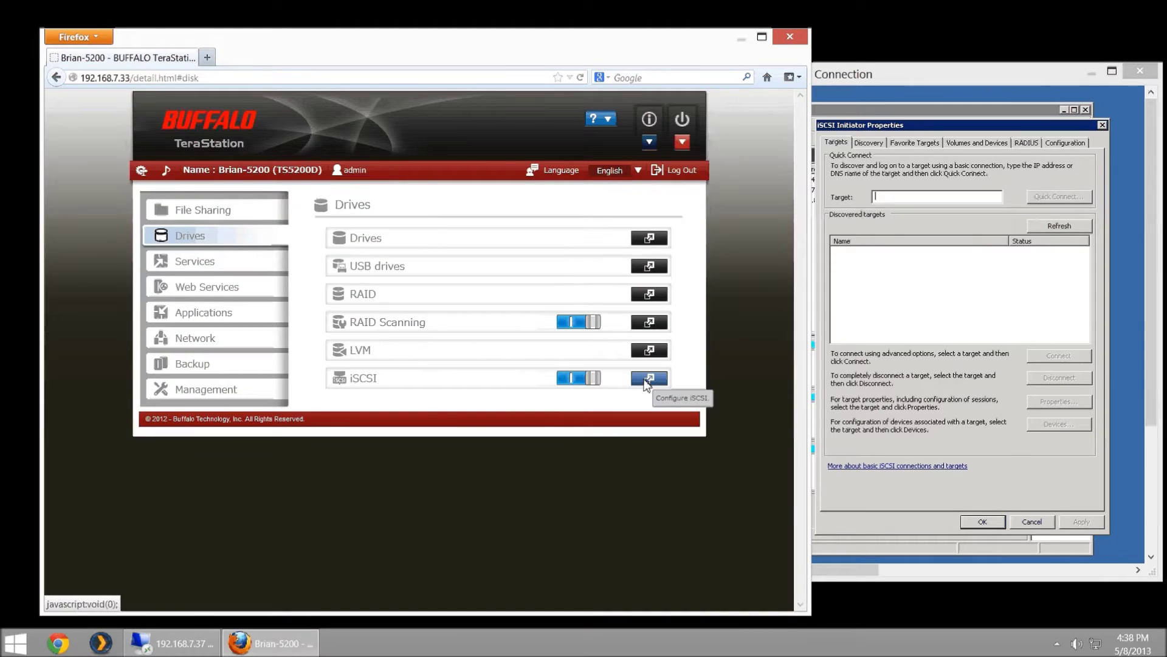
- Start a new iSCSI volume on Array1 with size 100 GB and name 'iSCSI1'
{"action": "left_click", "coordinate": [647, 379]}
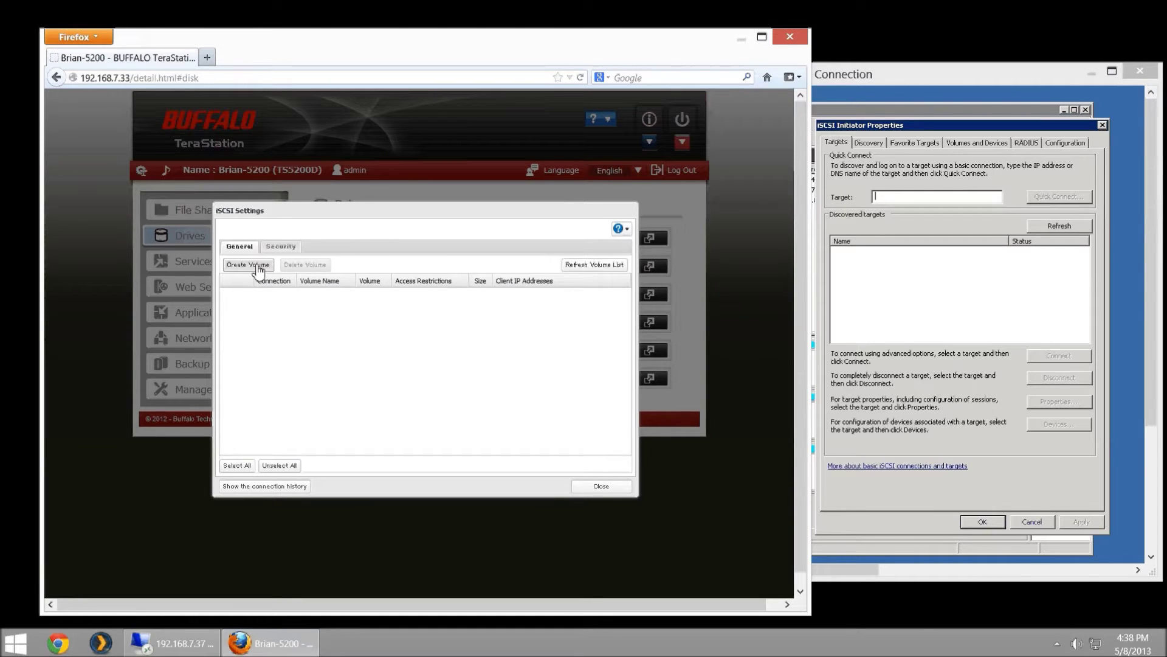
{"action": "left_click", "coordinate": [258, 270]}
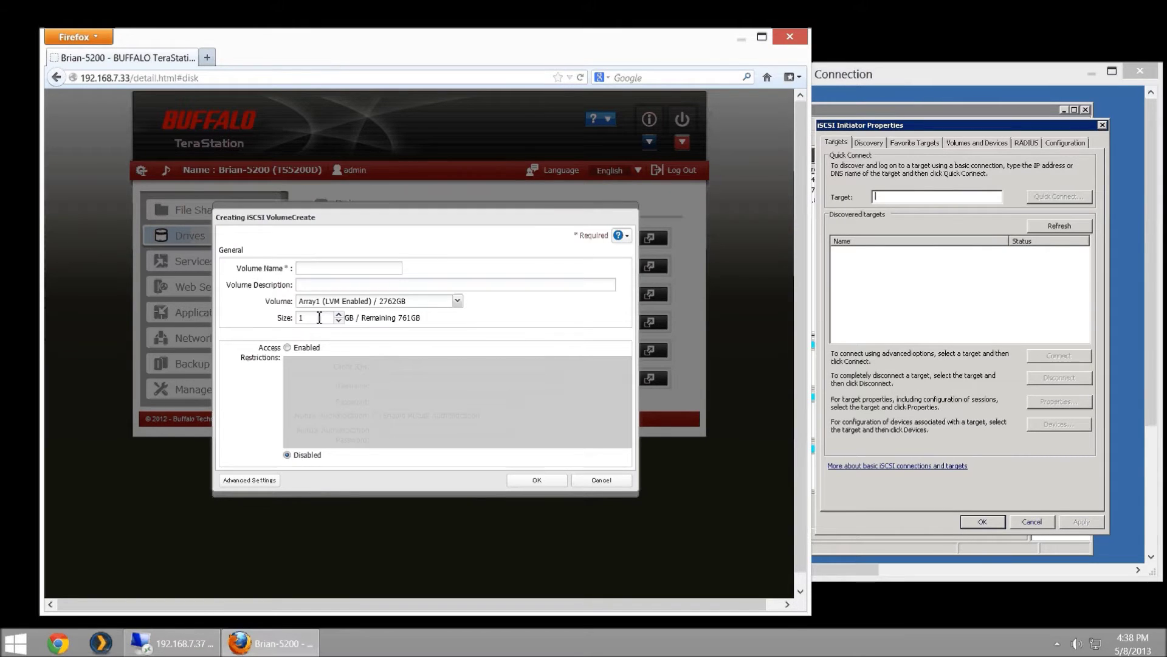
{"action": "left_click", "coordinate": [319, 317]}
{"action": "type", "text": "00"}
{"action": "left_click", "coordinate": [315, 271]}
{"action": "type", "text": "iSCSI1"}
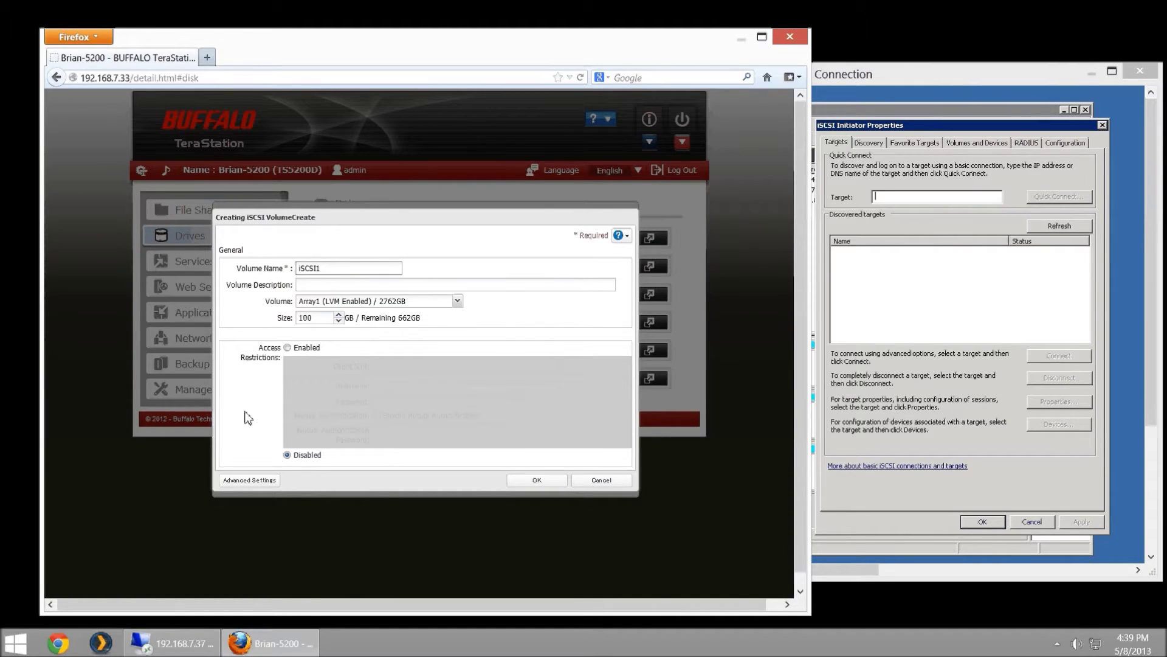
{"action": "left_click", "coordinate": [236, 481]}
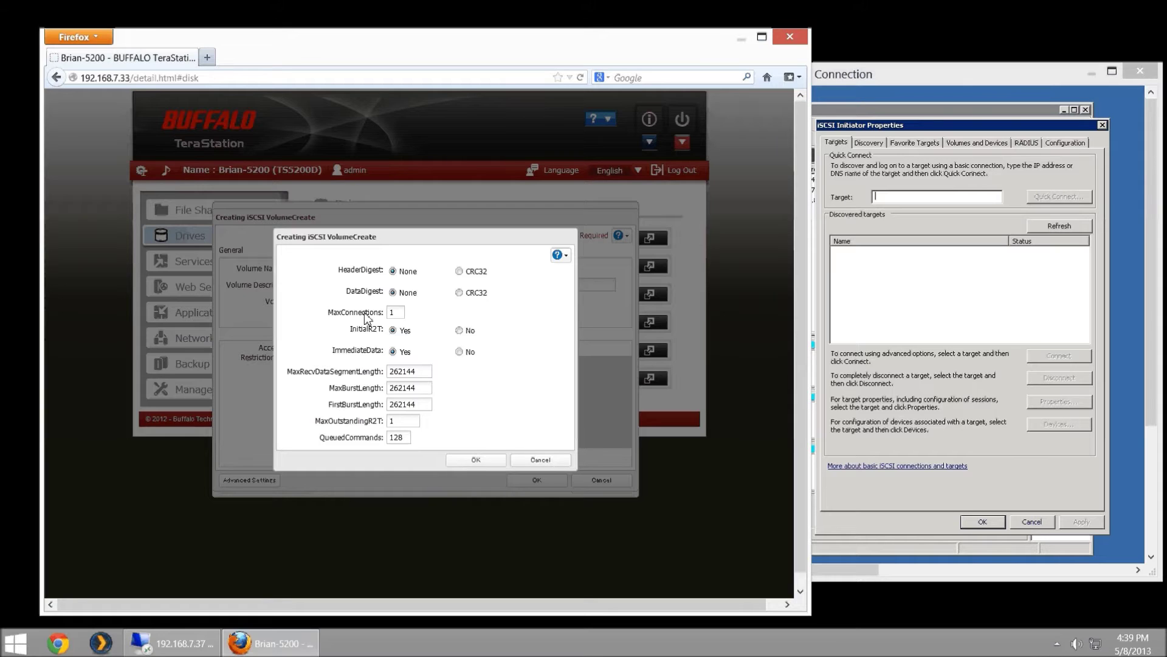
{"action": "left_click_drag", "start_coordinate": [399, 312], "coordinate": [363, 311]}
{"action": "type", "text": "1"}
{"action": "left_click", "coordinate": [481, 461]}
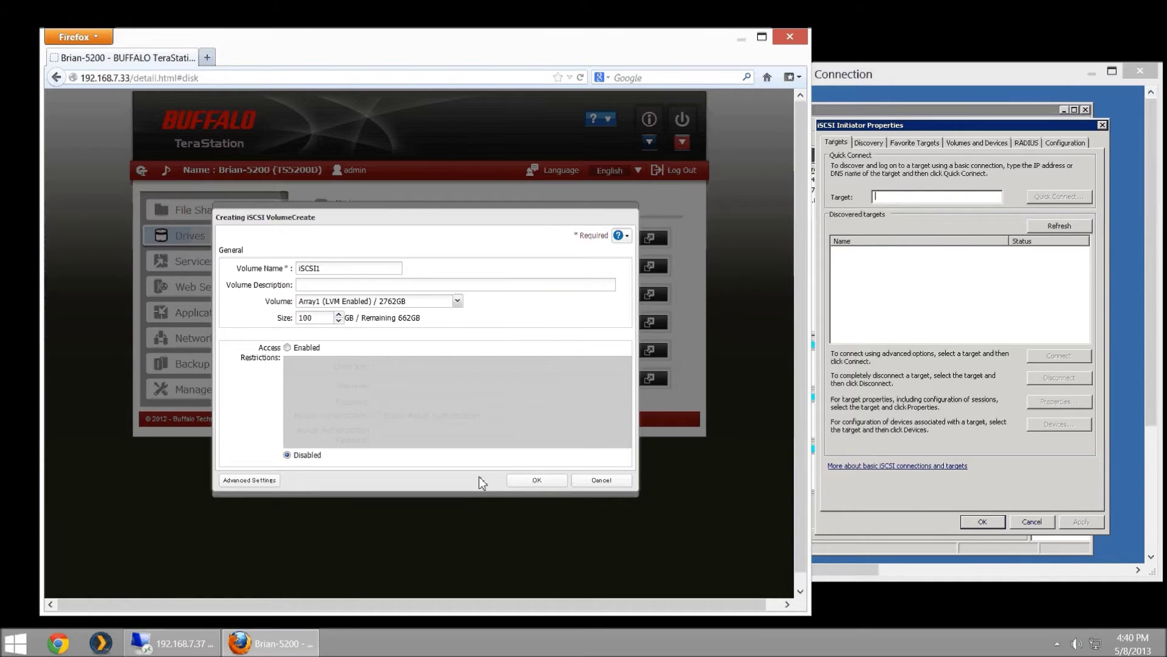
- Create the iSCSI1 volume and, while the job runs, return to the remote server session
{"action": "left_click", "coordinate": [523, 480]}
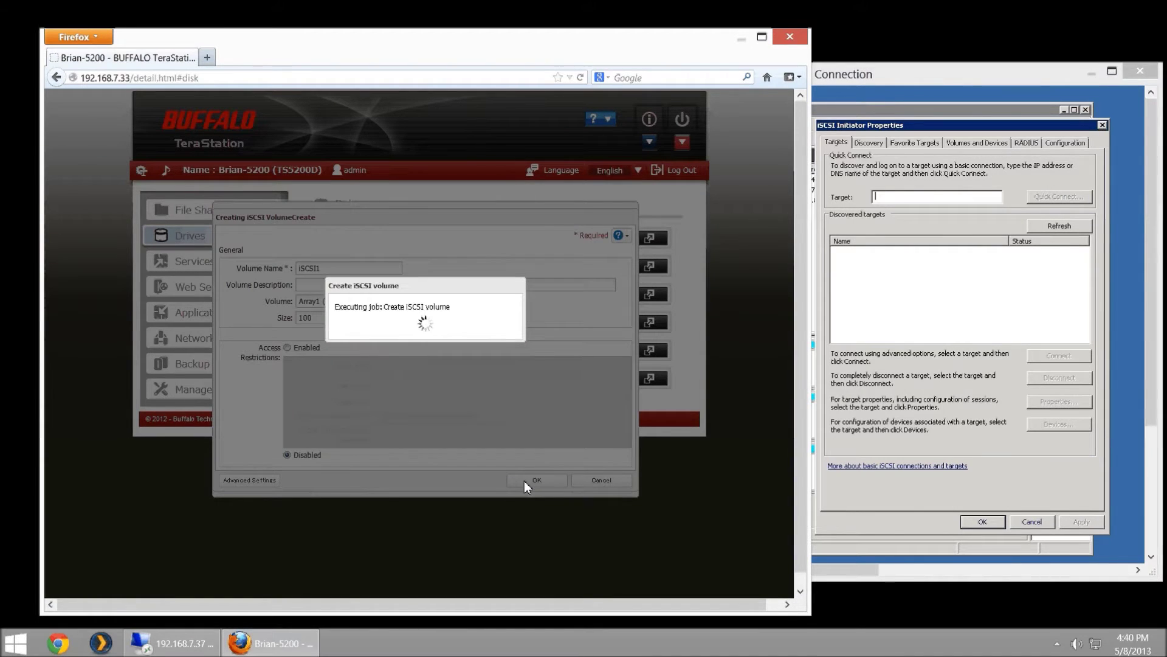
{"action": "left_click_drag", "start_coordinate": [401, 285], "coordinate": [166, 273]}
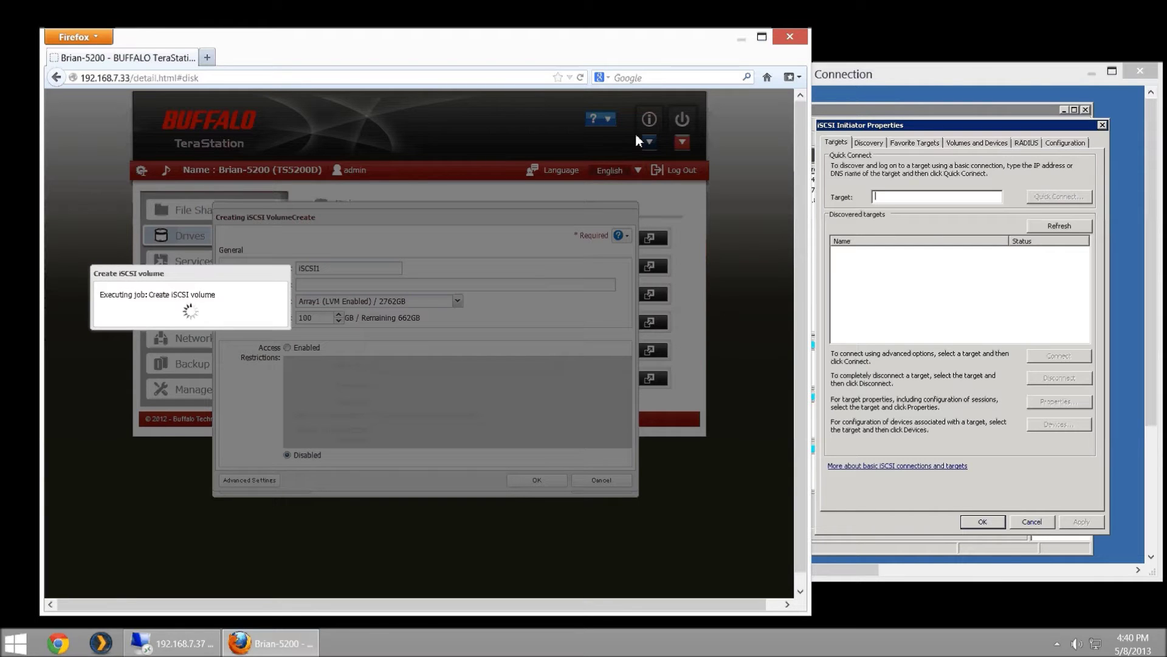
{"action": "left_click", "coordinate": [877, 75]}
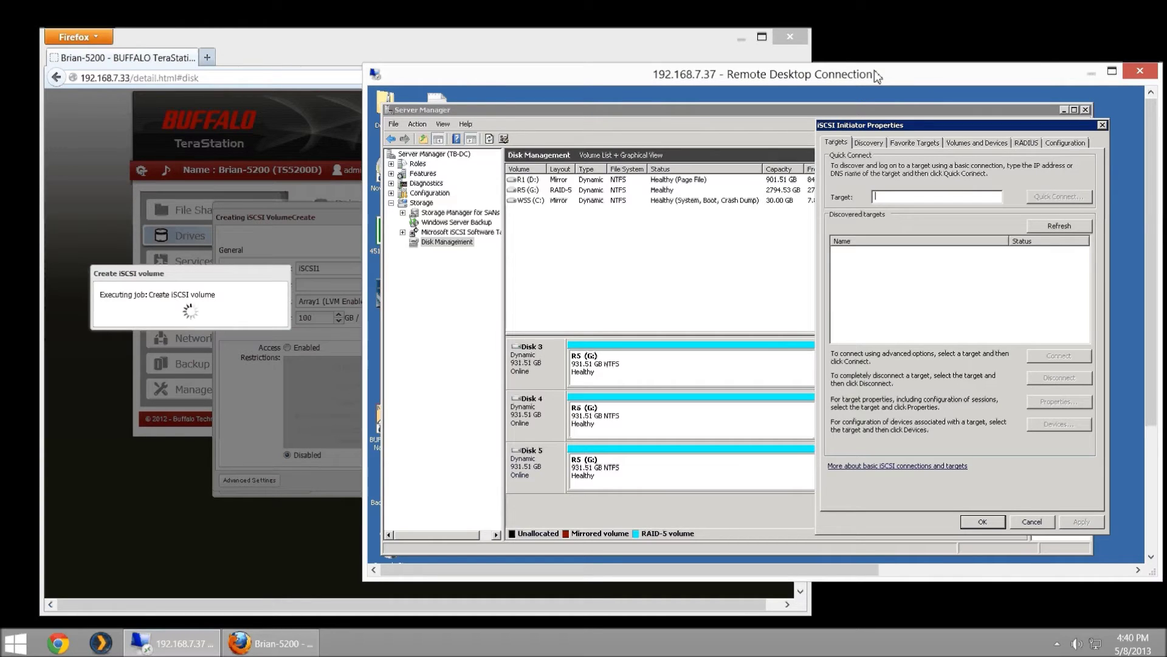
{"action": "left_click", "coordinate": [1149, 429]}
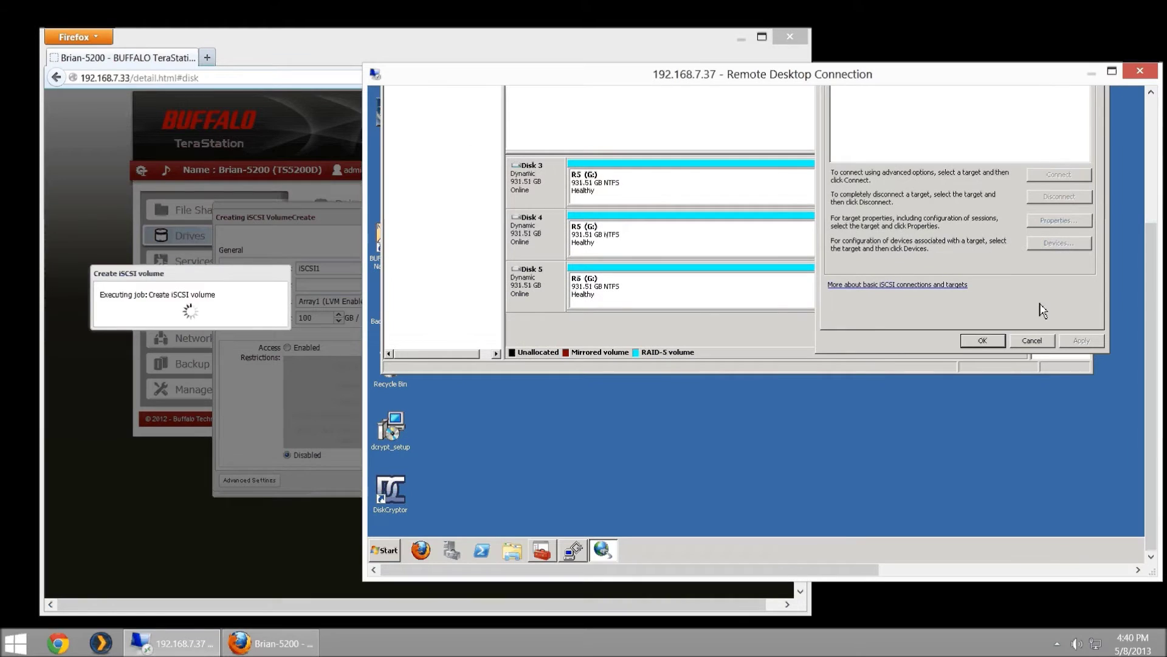
{"action": "left_click", "coordinate": [1033, 340]}
{"action": "left_click", "coordinate": [389, 550]}
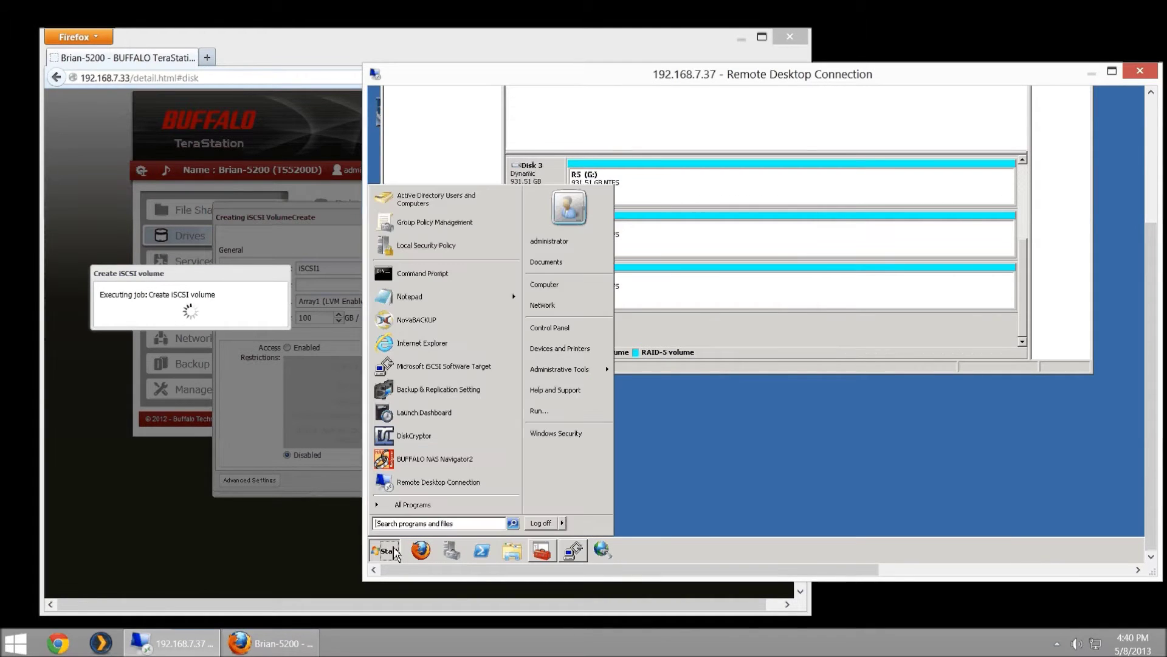
{"action": "type", "text": "iscsi"}
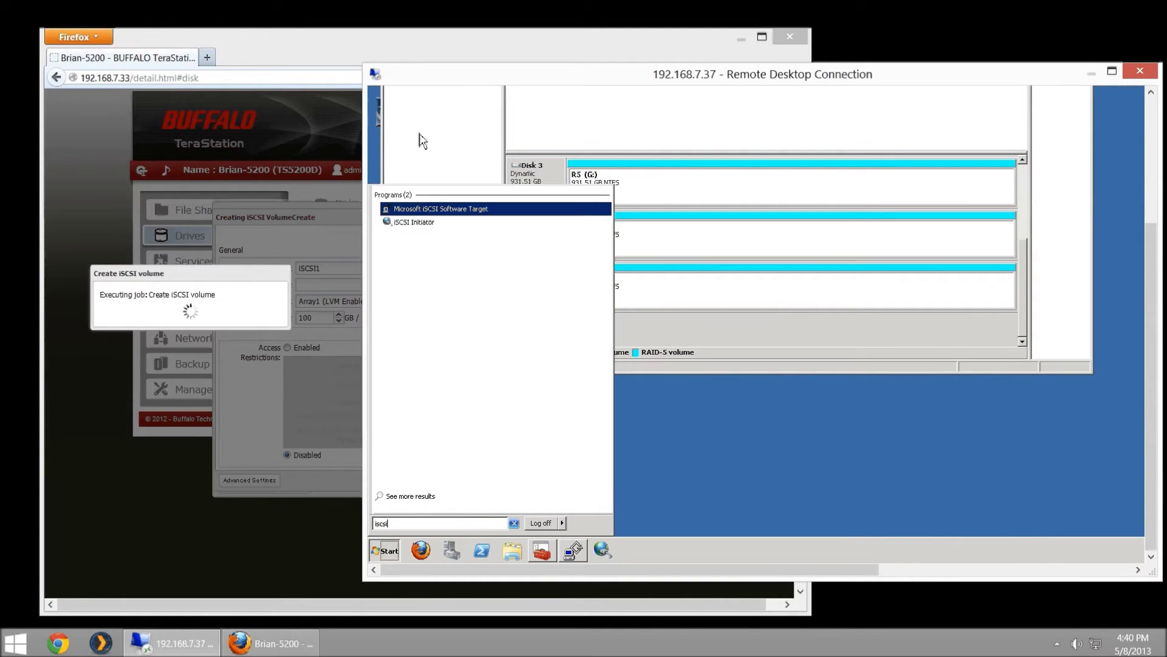
{"action": "left_click", "coordinate": [416, 223]}
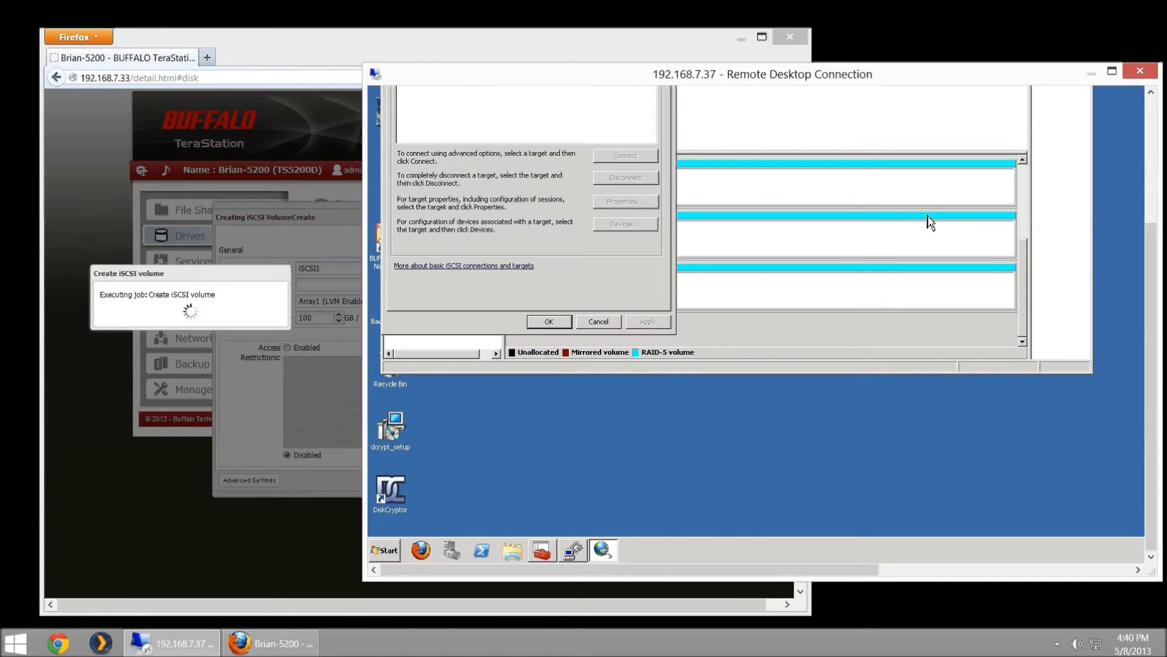
{"action": "left_click_drag", "start_coordinate": [1148, 258], "coordinate": [1148, 135]}
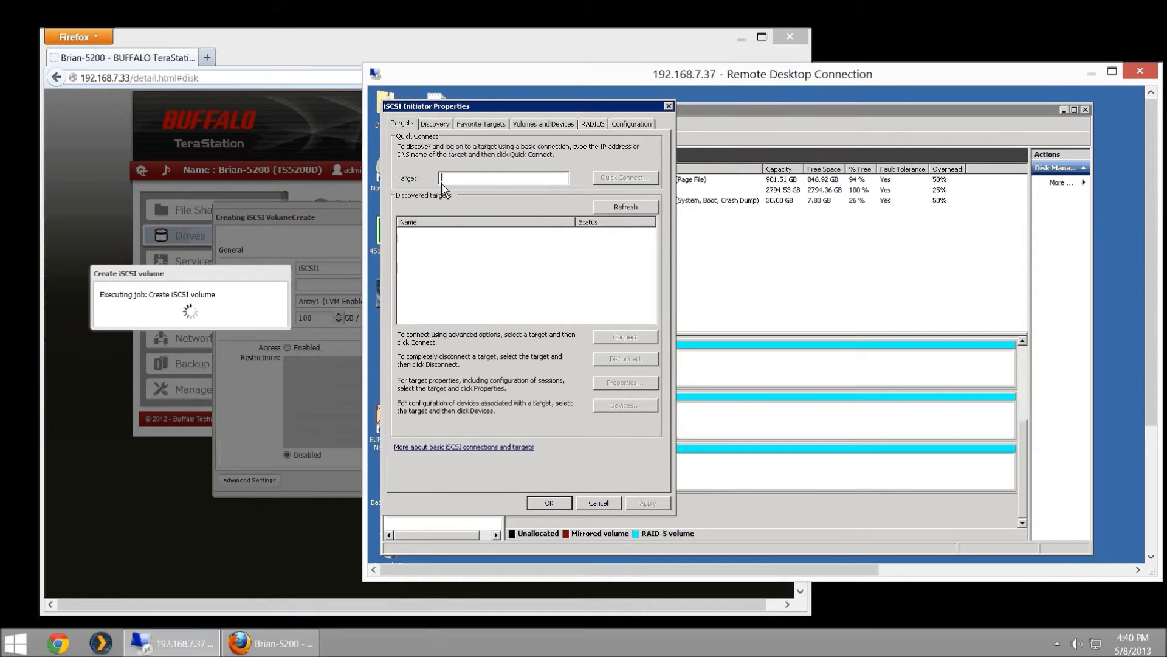
{"action": "left_click_drag", "start_coordinate": [463, 110], "coordinate": [647, 107]}
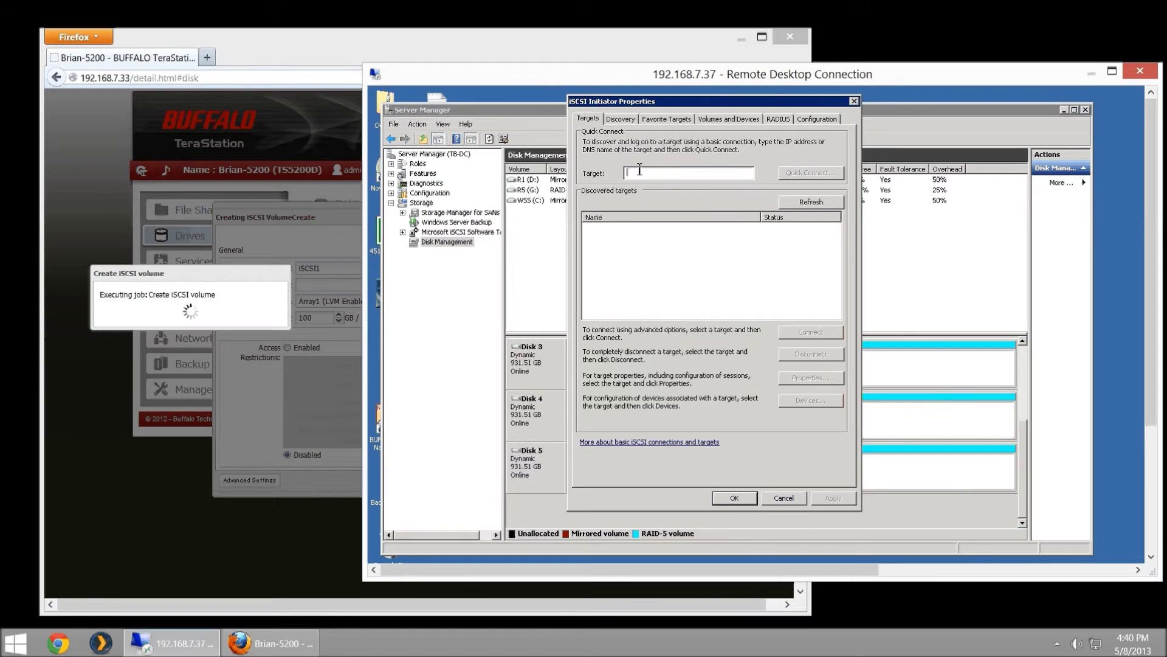
{"action": "type", "text": "192.168.7.33"}
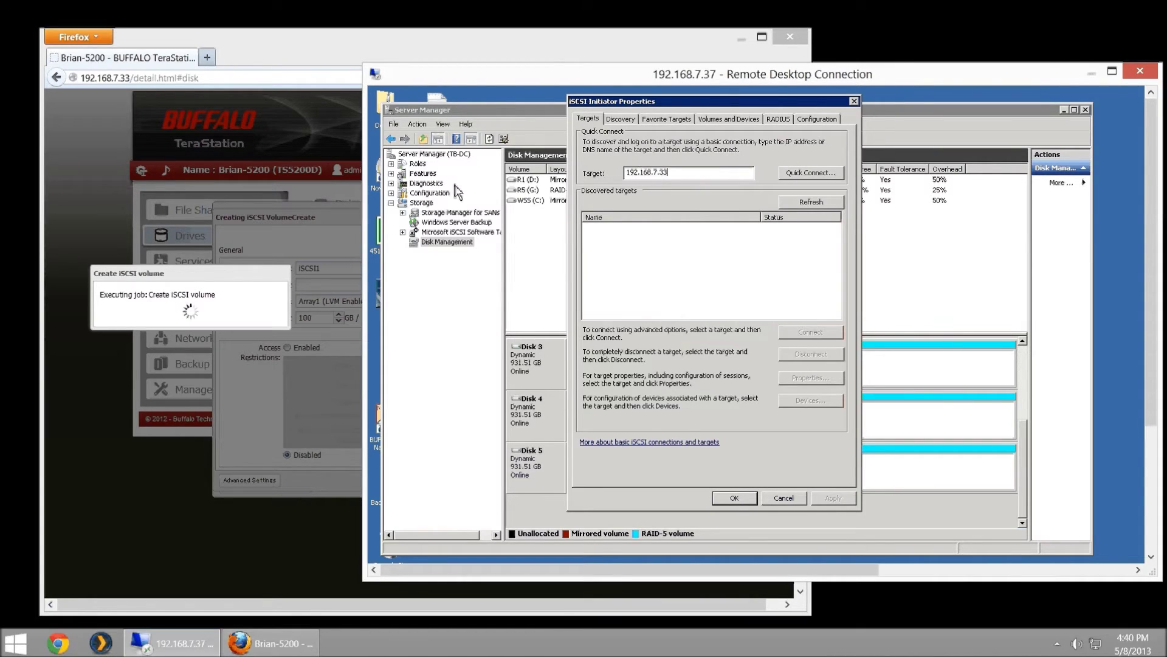
- Review the initiator's target 192.168.7.33 and its Discovery, Favorite Targets and Volumes and Devices tabs
{"action": "left_click_drag", "start_coordinate": [789, 108], "coordinate": [809, 109]}
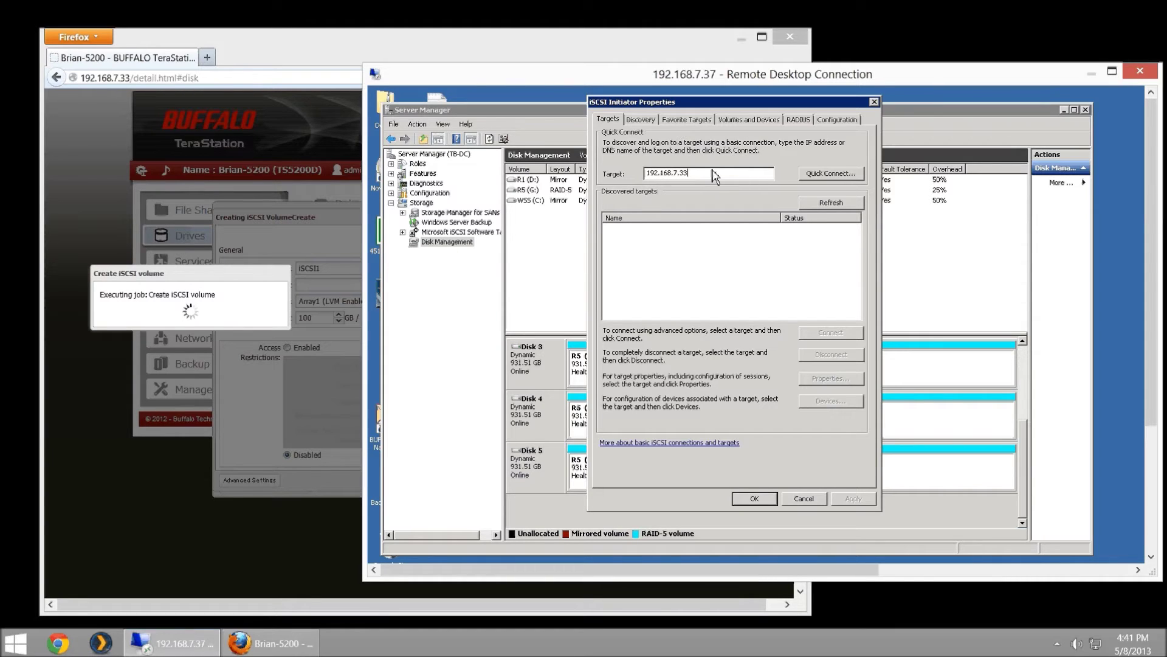
{"action": "left_click_drag", "start_coordinate": [715, 176], "coordinate": [645, 175]}
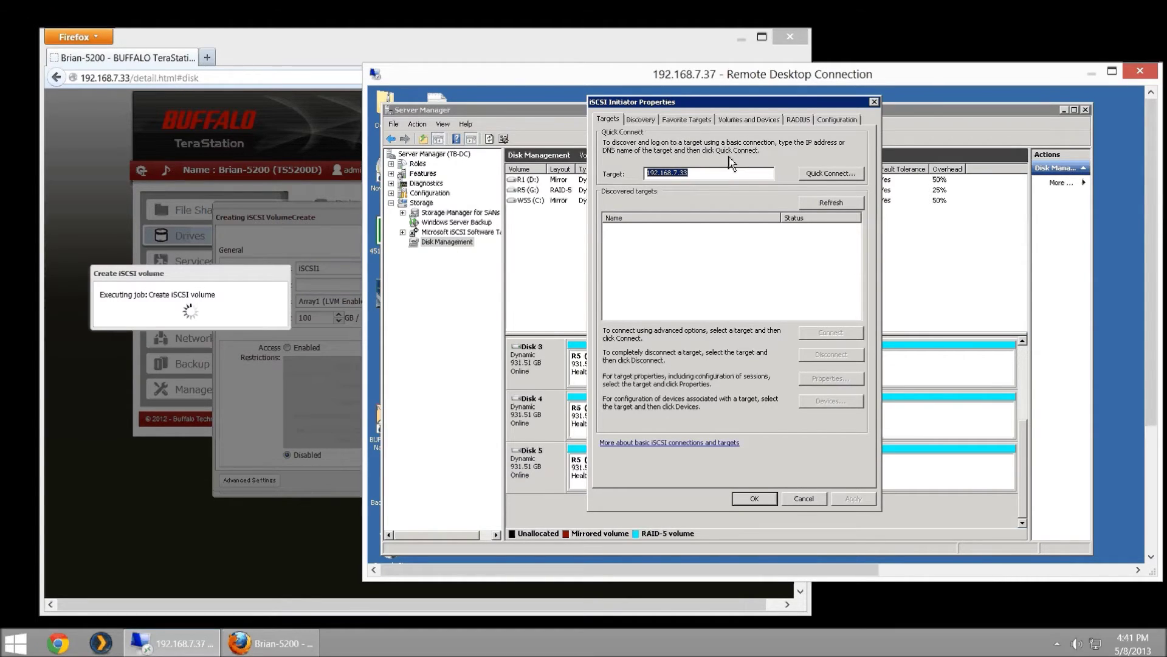
{"action": "left_click", "coordinate": [648, 120]}
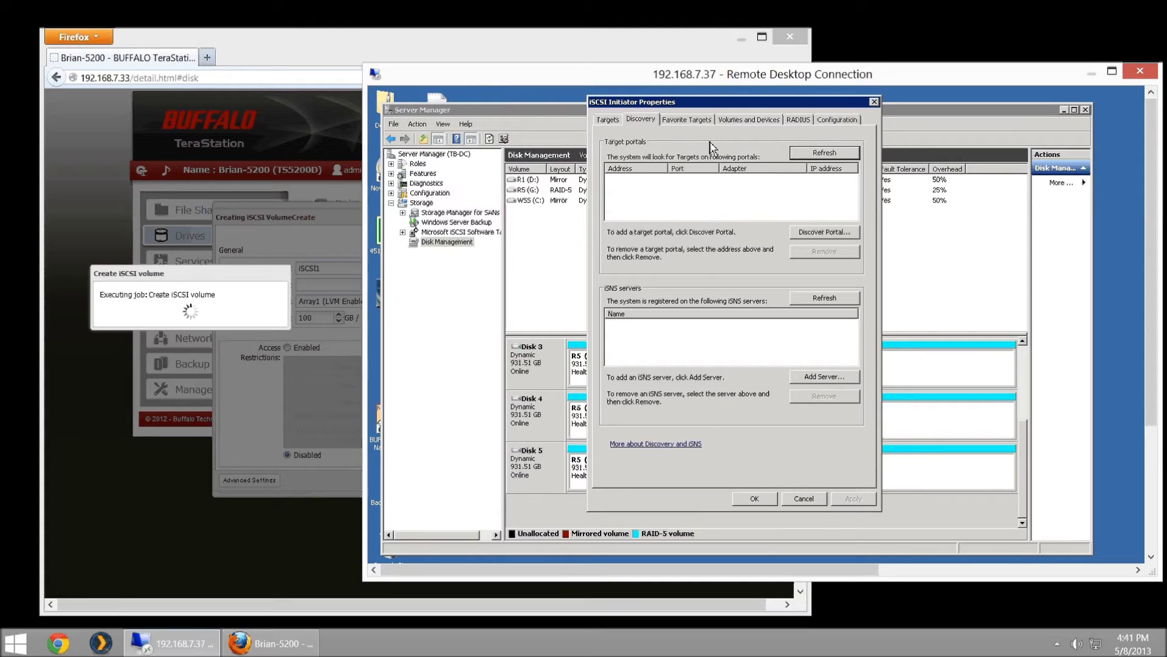
{"action": "left_click", "coordinate": [675, 120]}
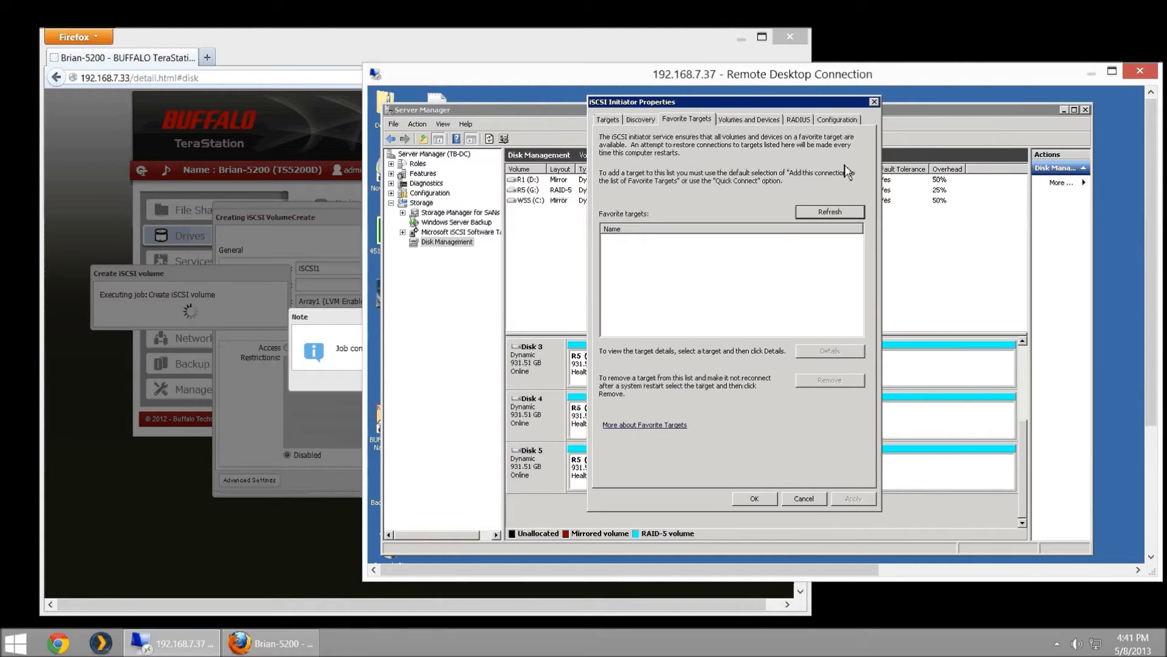
{"action": "left_click", "coordinate": [749, 119]}
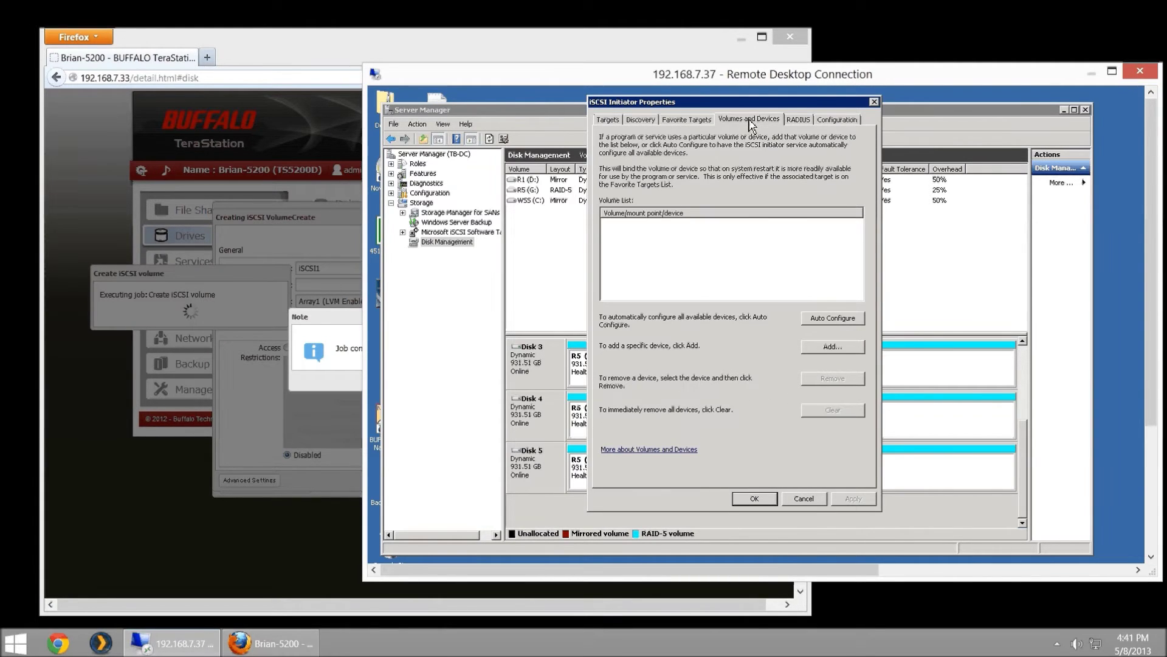
- Cancel adding a volume, return to the Targets tab, and check the TeraStation job progress
{"action": "left_click", "coordinate": [831, 349]}
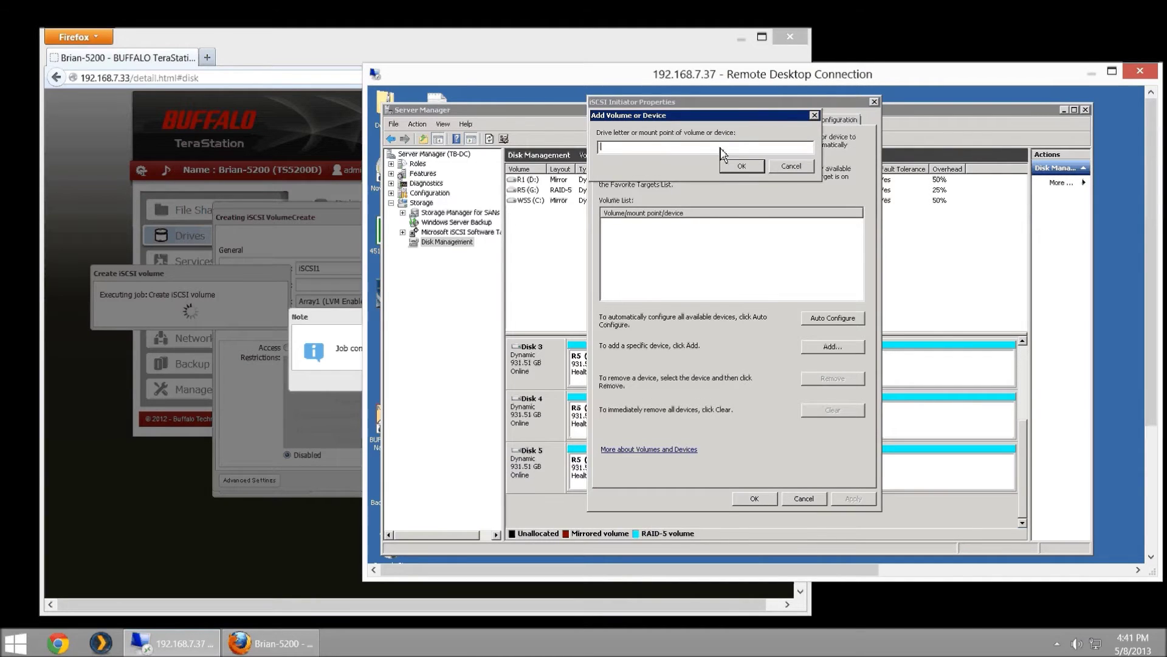
{"action": "left_click", "coordinate": [791, 167]}
{"action": "left_click", "coordinate": [618, 122]}
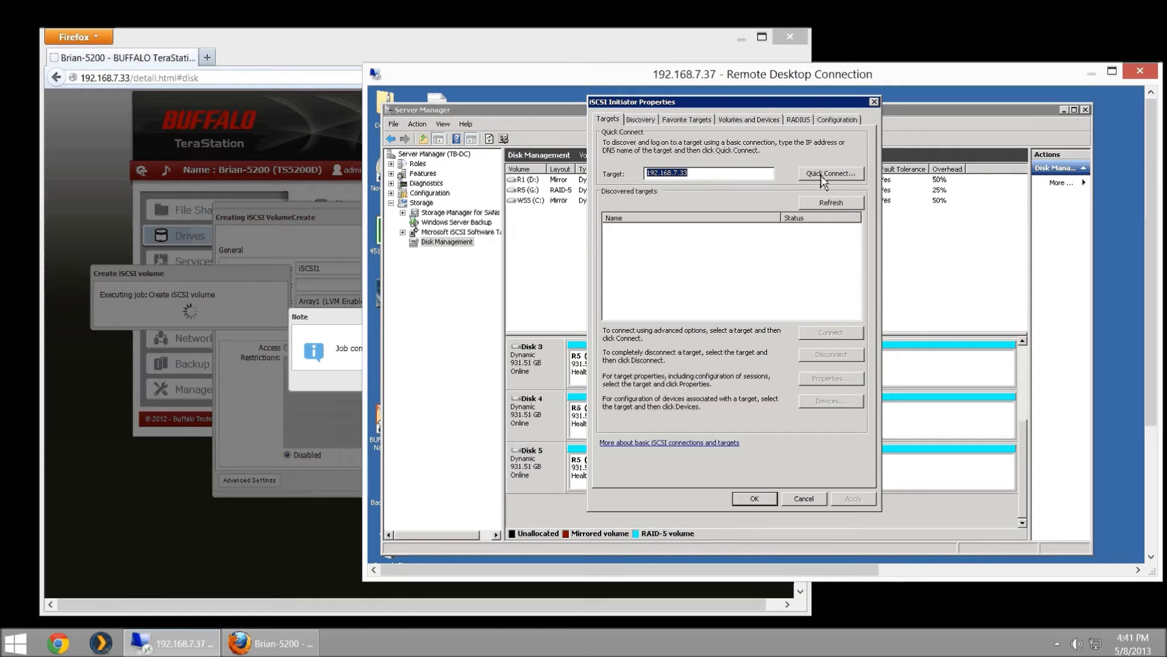
{"action": "left_click", "coordinate": [341, 332]}
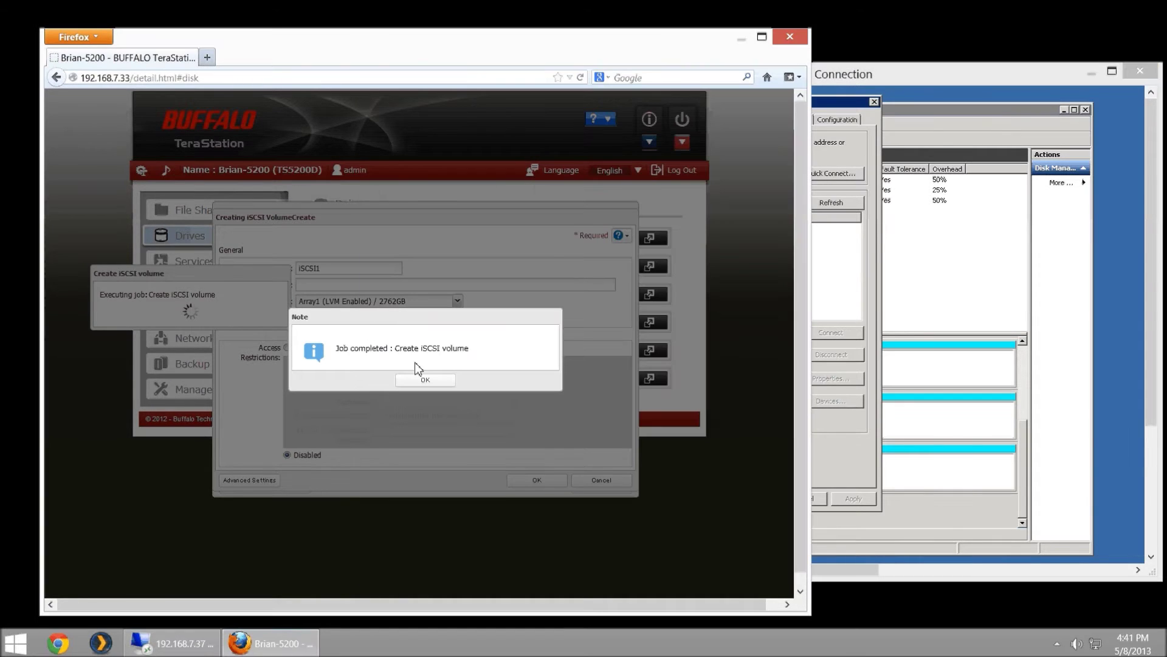
- Quick Connect to 192.168.7.33 so the iscsi1 target logs in and shows Connected
{"action": "left_click", "coordinate": [850, 284]}
{"action": "left_click", "coordinate": [816, 176]}
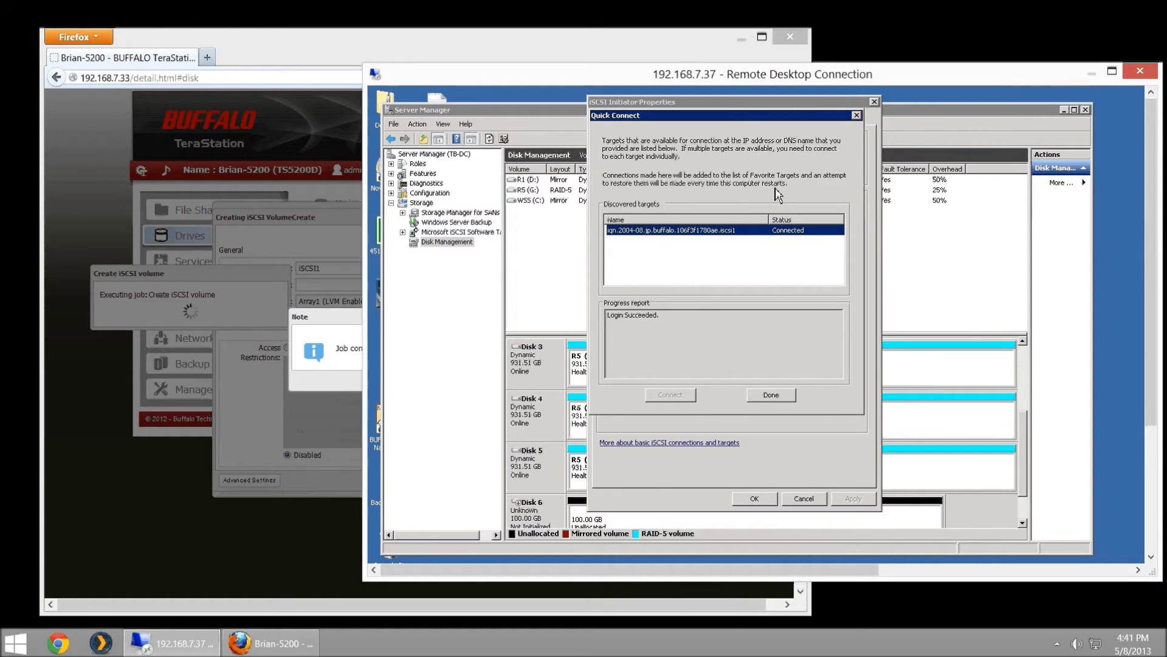
{"action": "left_click_drag", "start_coordinate": [743, 116], "coordinate": [943, 94]}
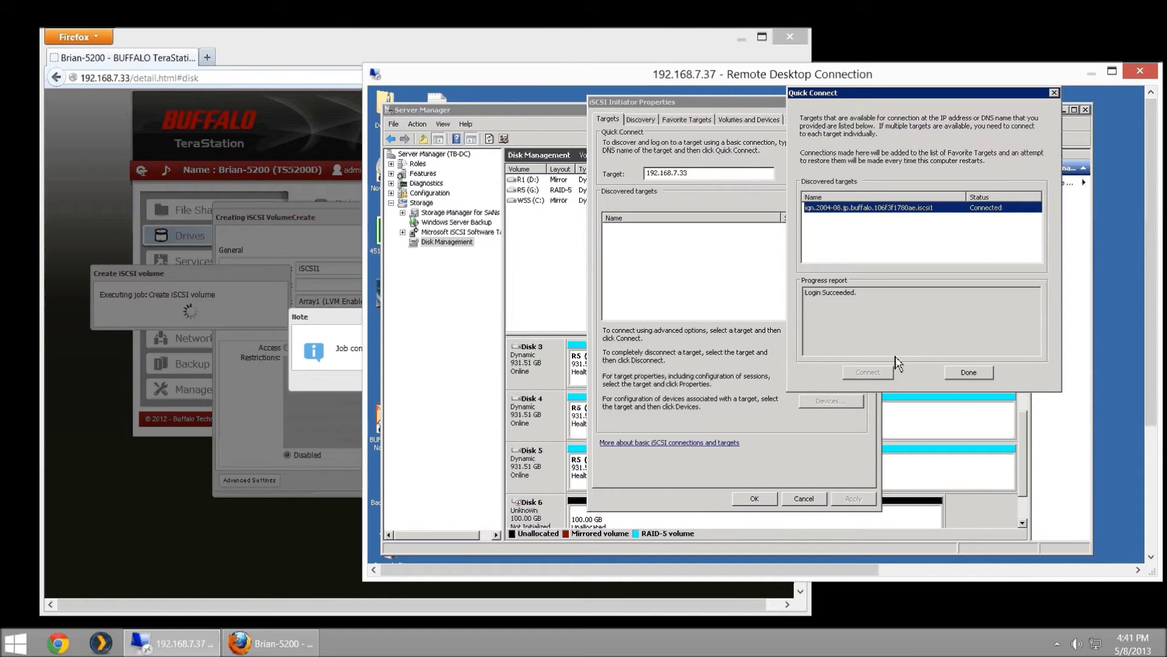
{"action": "left_click", "coordinate": [966, 373]}
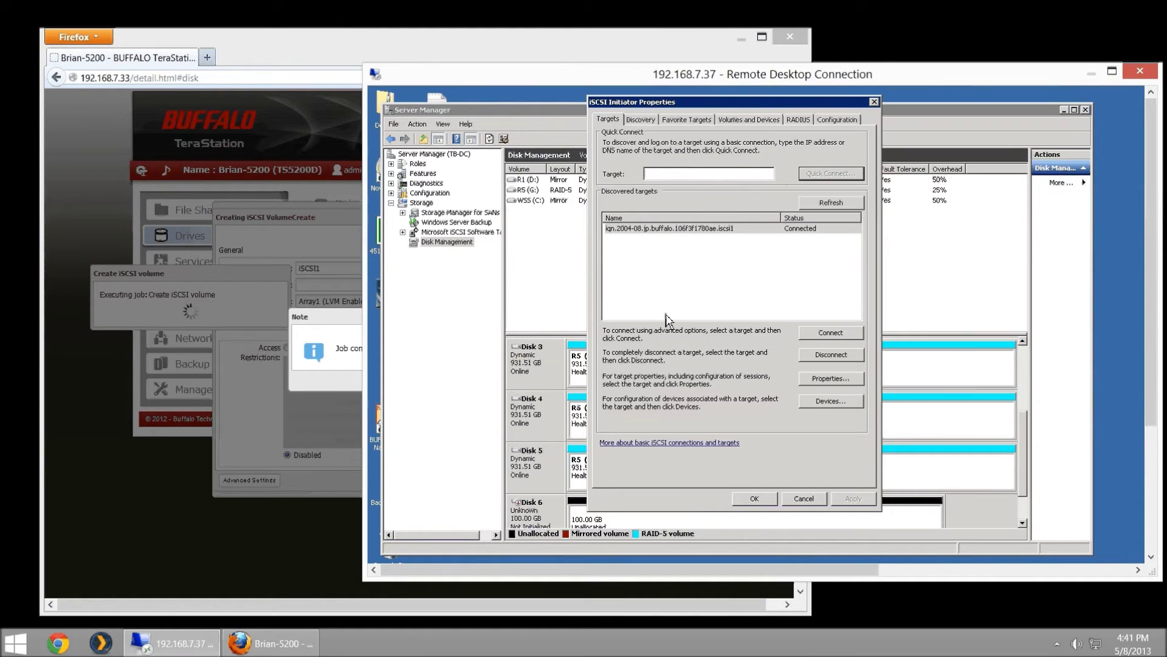
{"action": "left_click", "coordinate": [294, 56]}
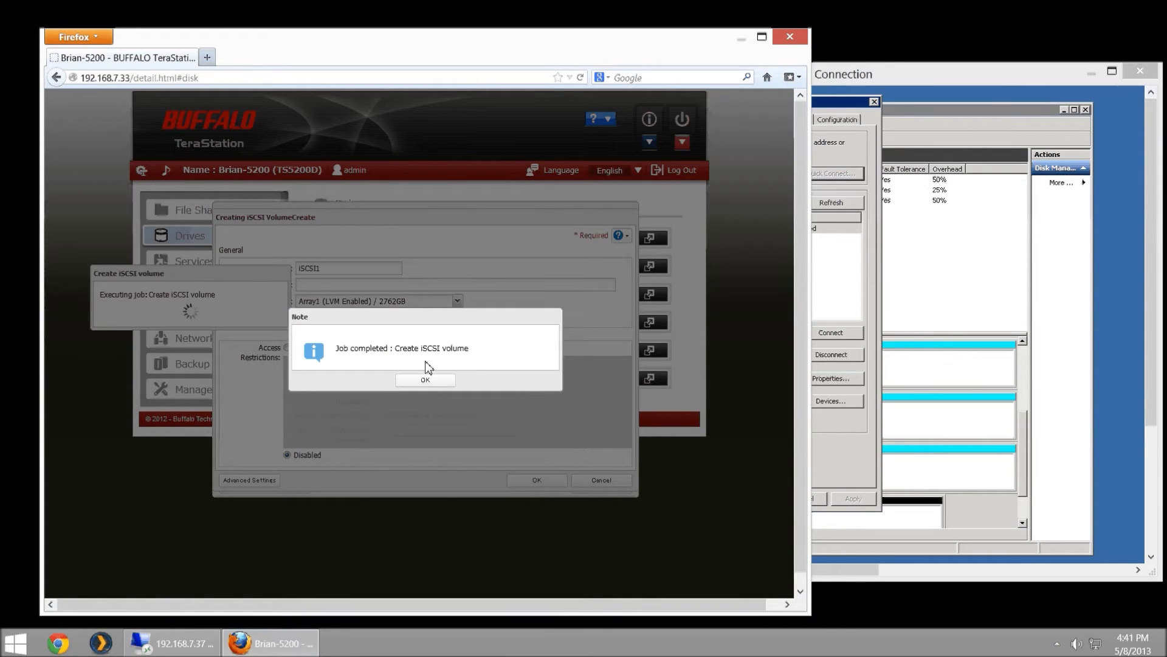
- Acknowledge the completed job and verify iSCSI1 shows 100 GB, Connected to 192.168.7.37
{"action": "left_click", "coordinate": [433, 377]}
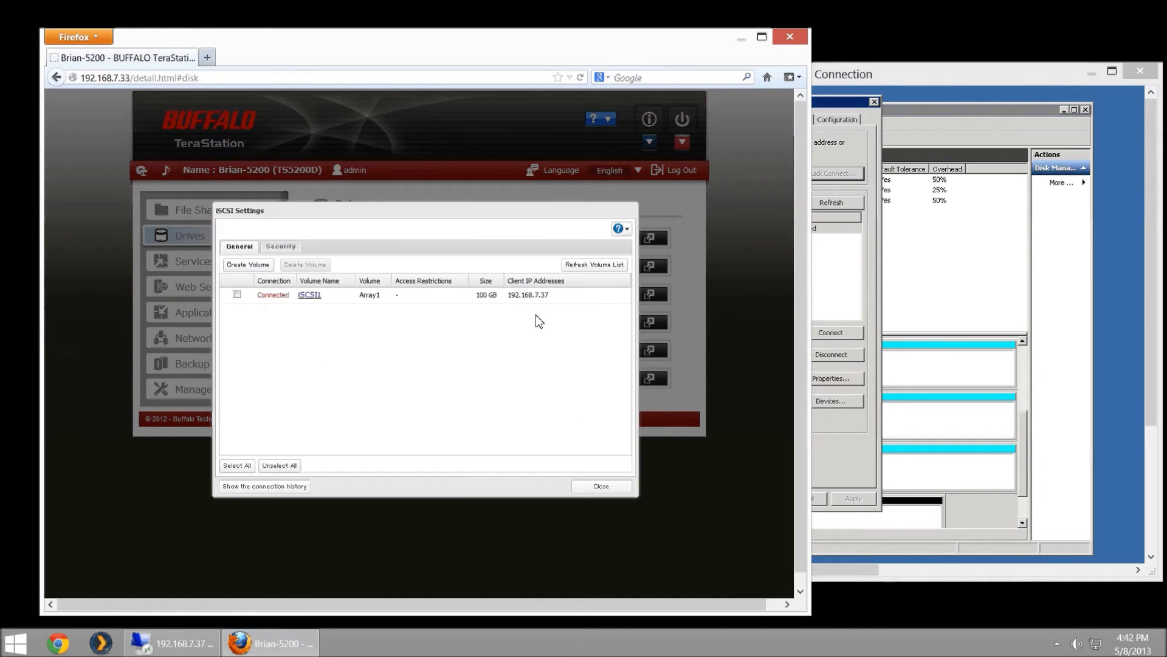
{"action": "left_click_drag", "start_coordinate": [494, 285], "coordinate": [509, 287]}
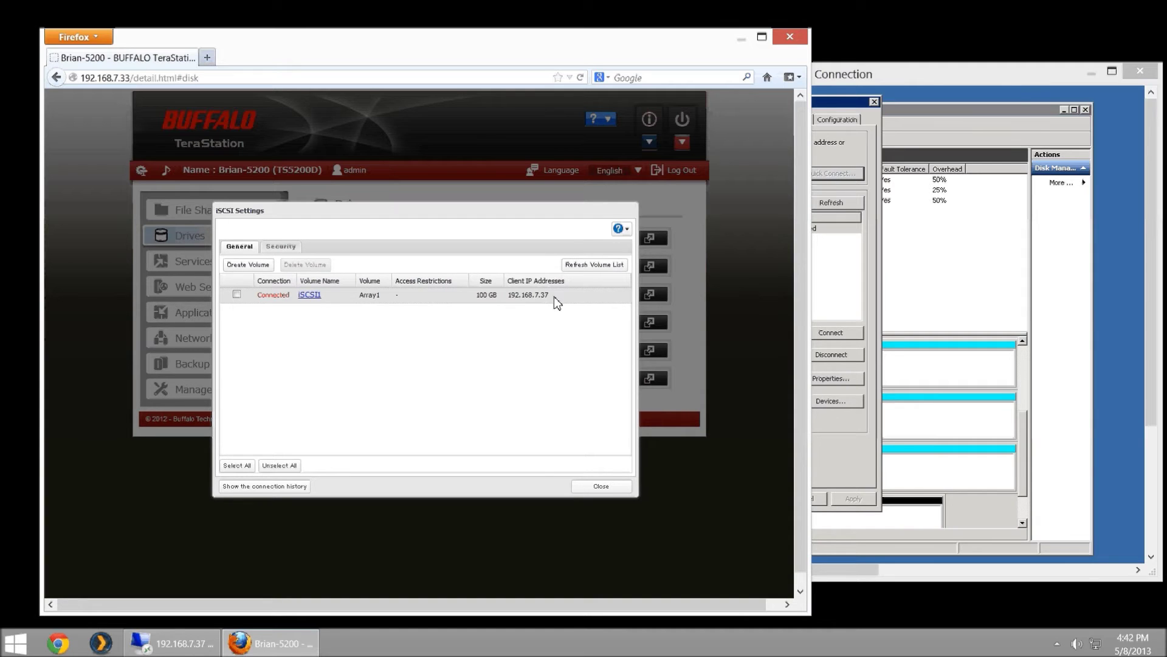
{"action": "left_click", "coordinate": [1020, 90]}
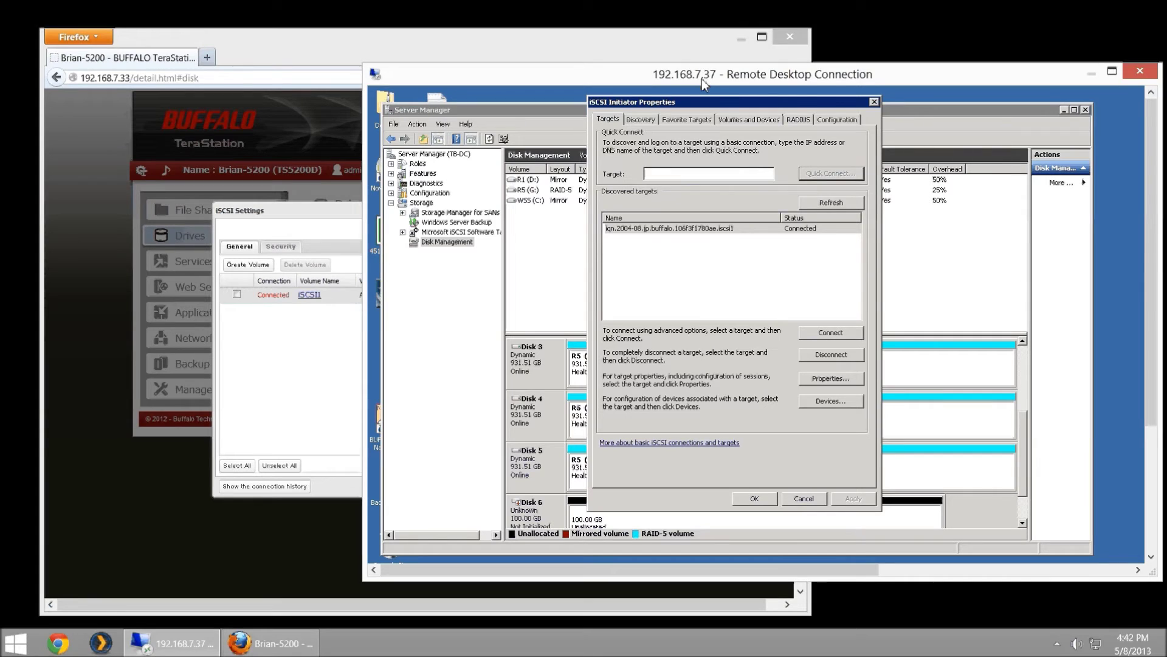
{"action": "left_click", "coordinate": [281, 374]}
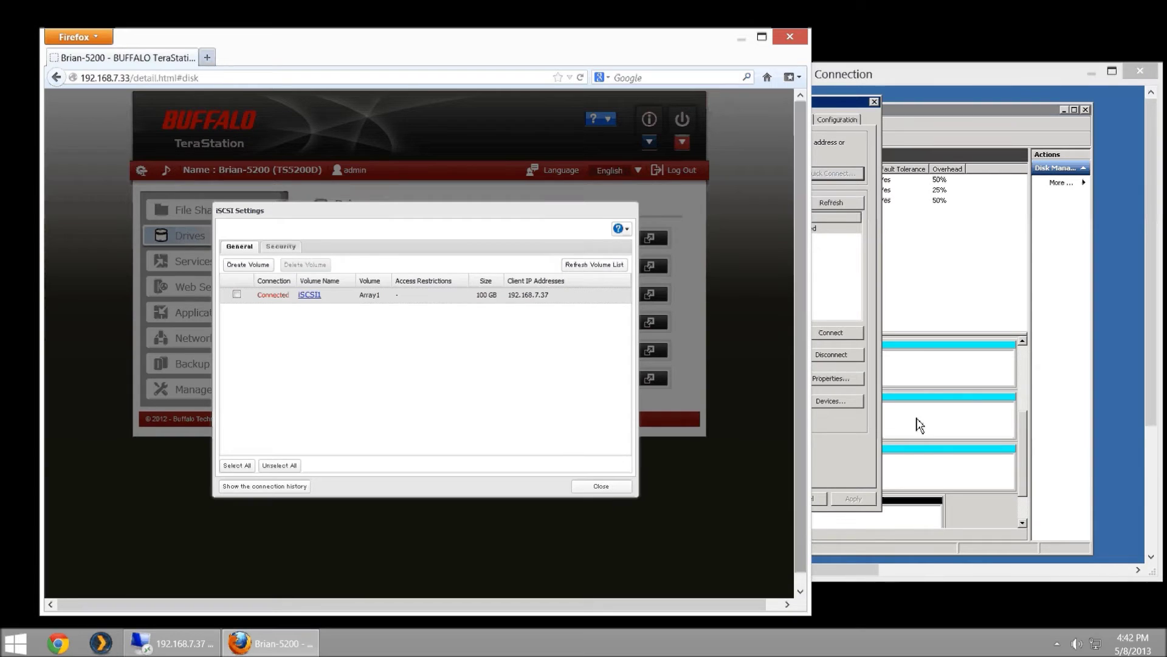
{"action": "left_click", "coordinate": [833, 261]}
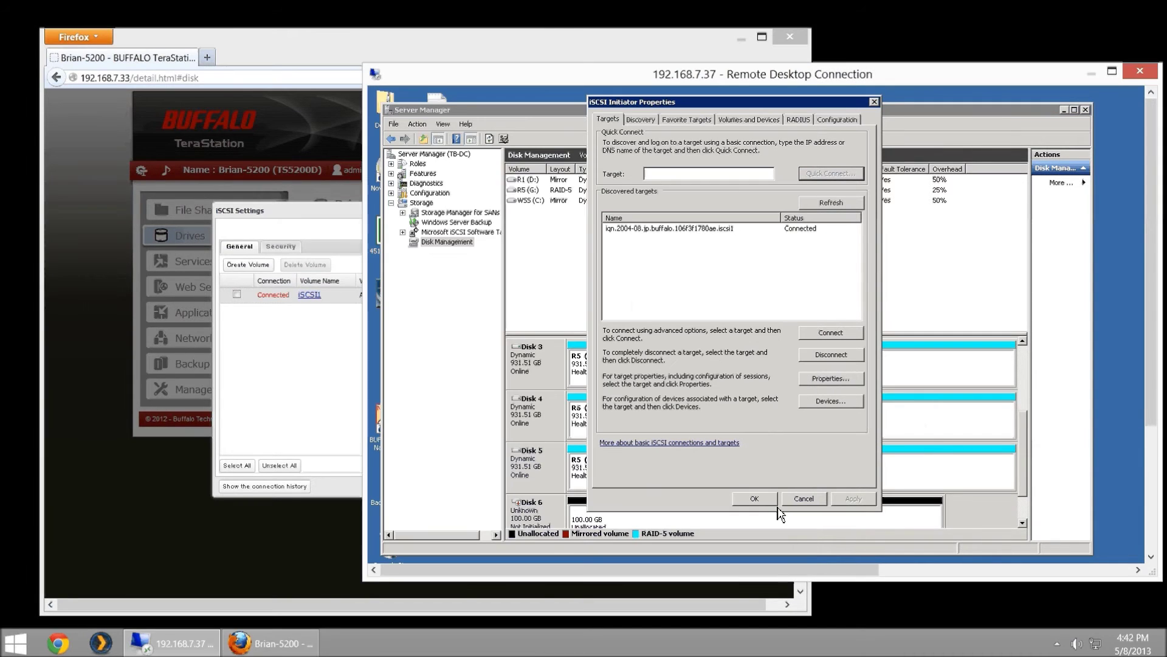
- Initialize the new 100 GB Disk 6 with the GPT partition style in Disk Management
{"action": "left_click", "coordinate": [755, 499]}
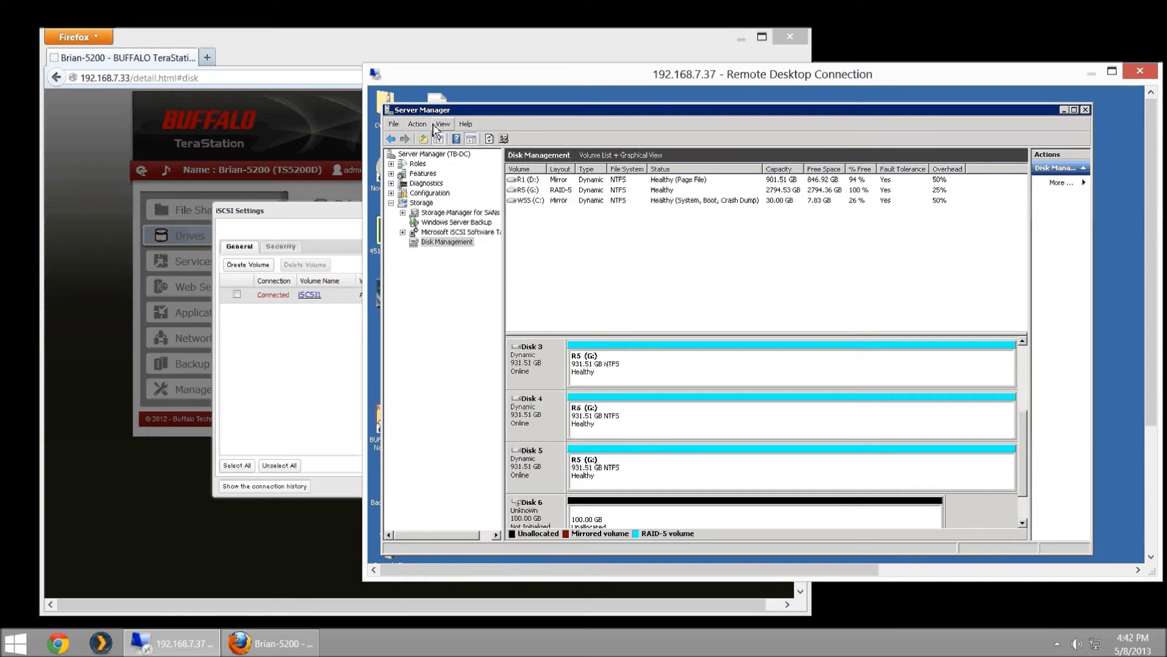
{"action": "left_click", "coordinate": [453, 243]}
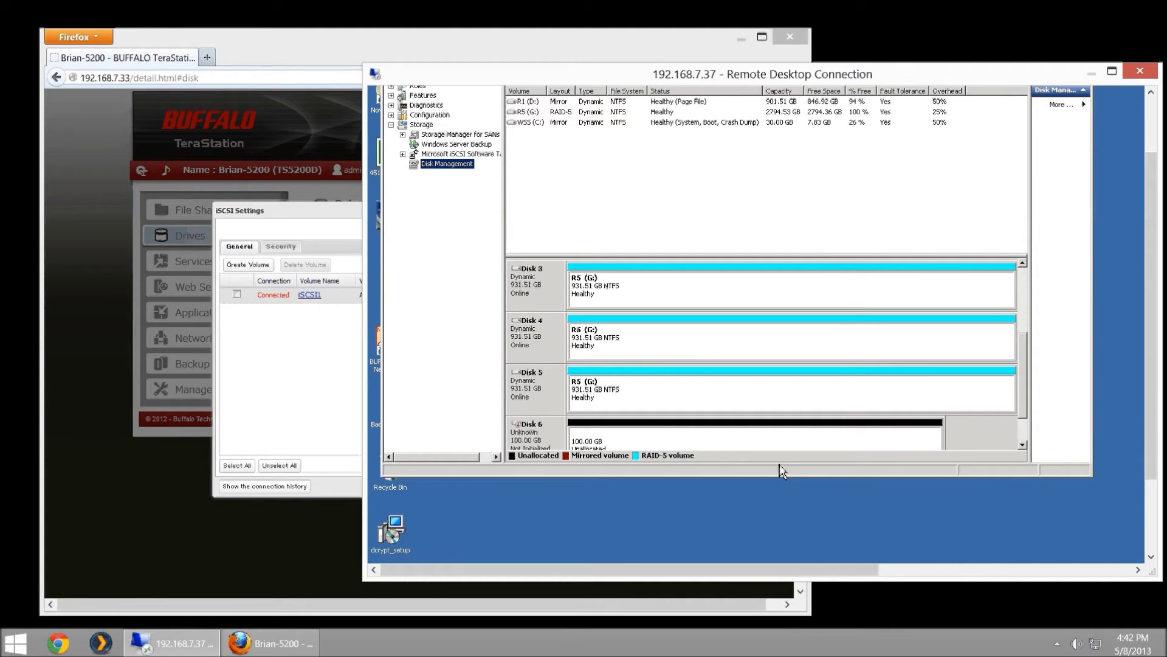
{"action": "left_click_drag", "start_coordinate": [782, 478], "coordinate": [779, 514]}
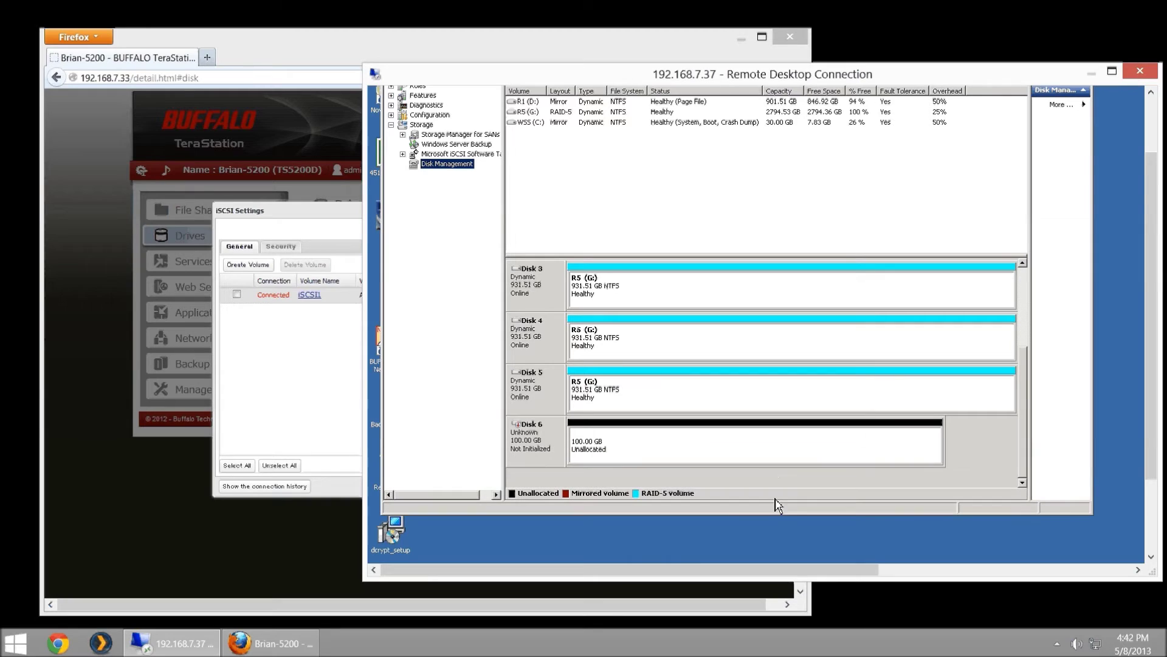
{"action": "right_click", "coordinate": [542, 450]}
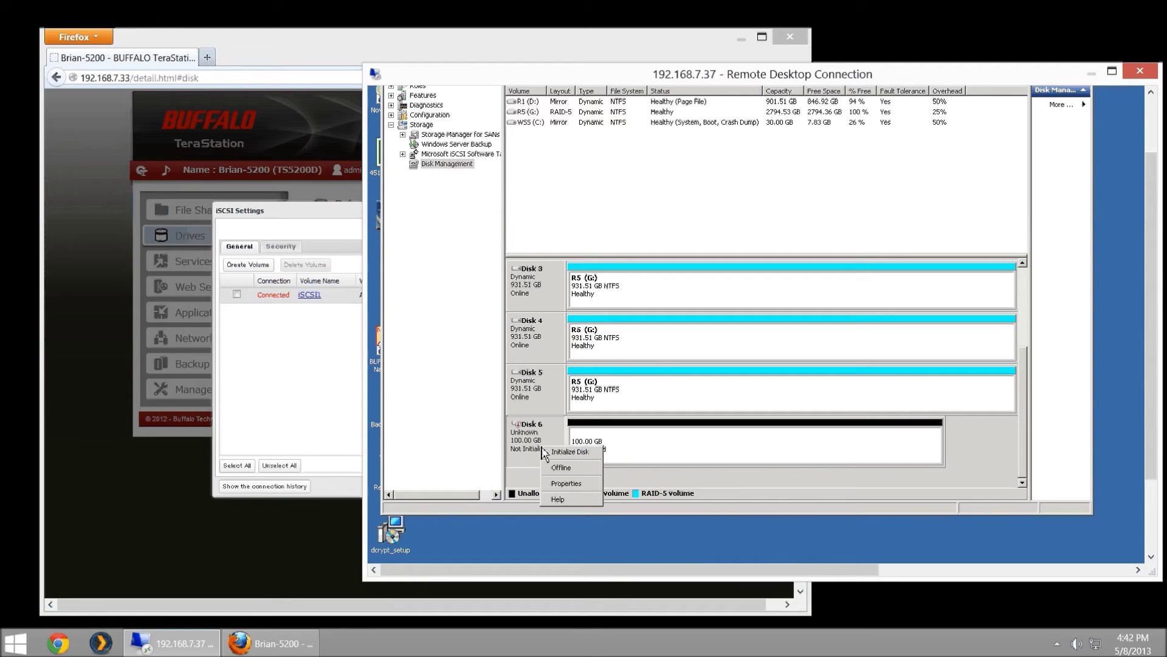
{"action": "left_click", "coordinate": [553, 452]}
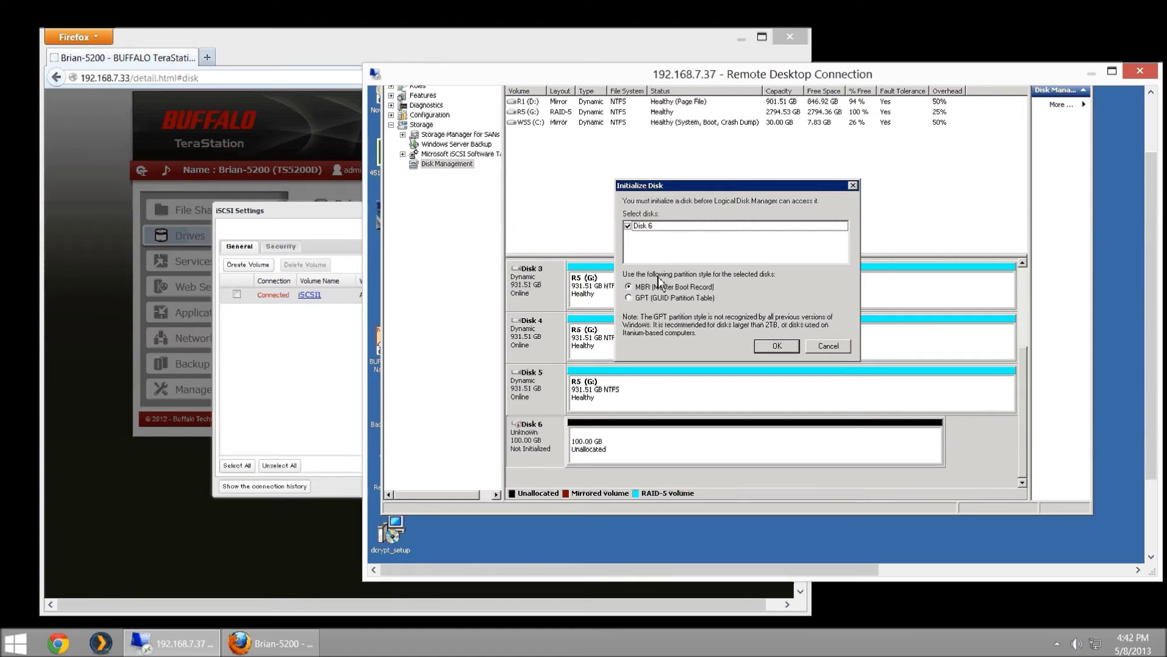
{"action": "left_click", "coordinate": [634, 298]}
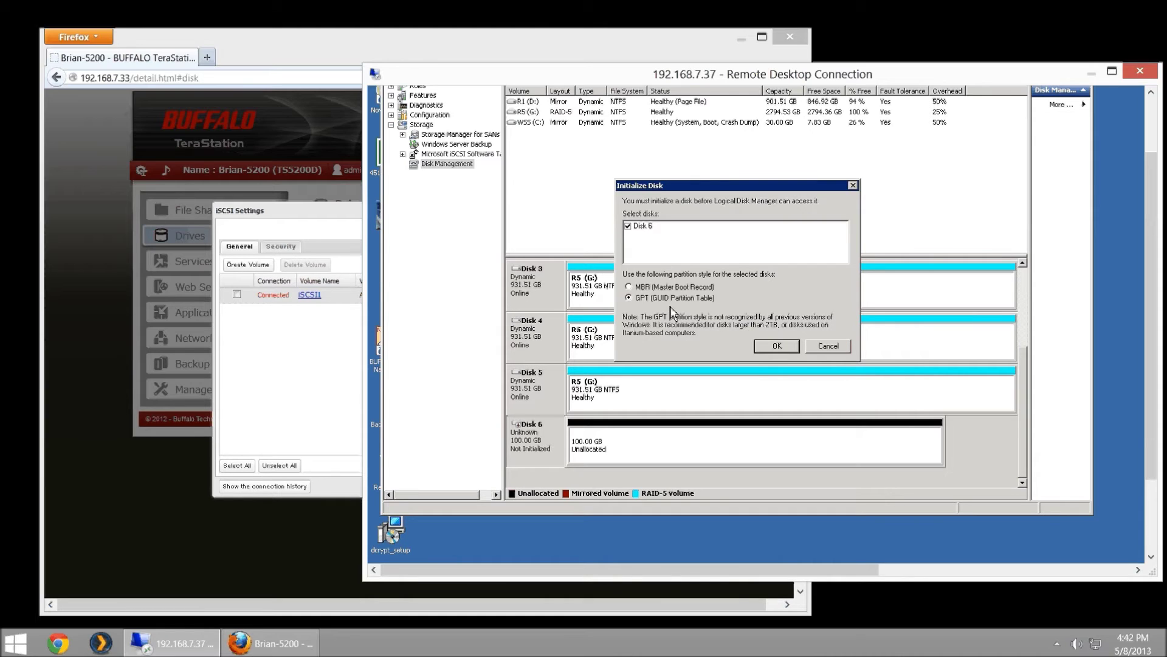
{"action": "left_click", "coordinate": [785, 346]}
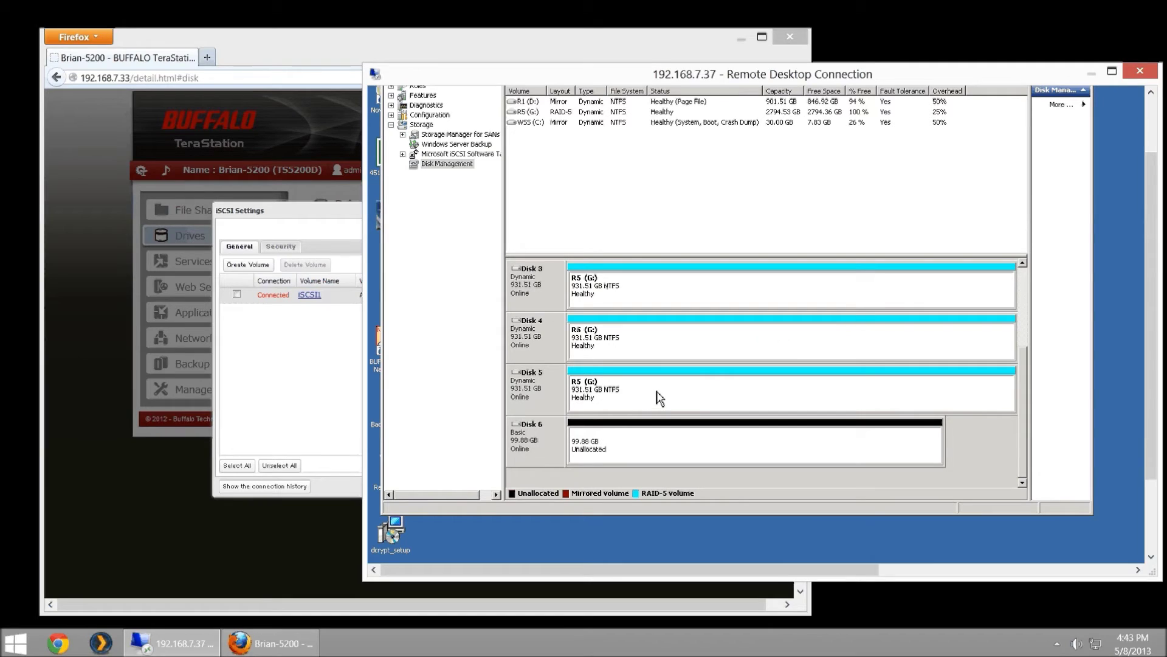
{"action": "right_click", "coordinate": [638, 439]}
- Create a full-size 102270 MB NTFS simple volume on Disk 6 as drive E, labelled 'iSCSI'
{"action": "left_click", "coordinate": [680, 445]}
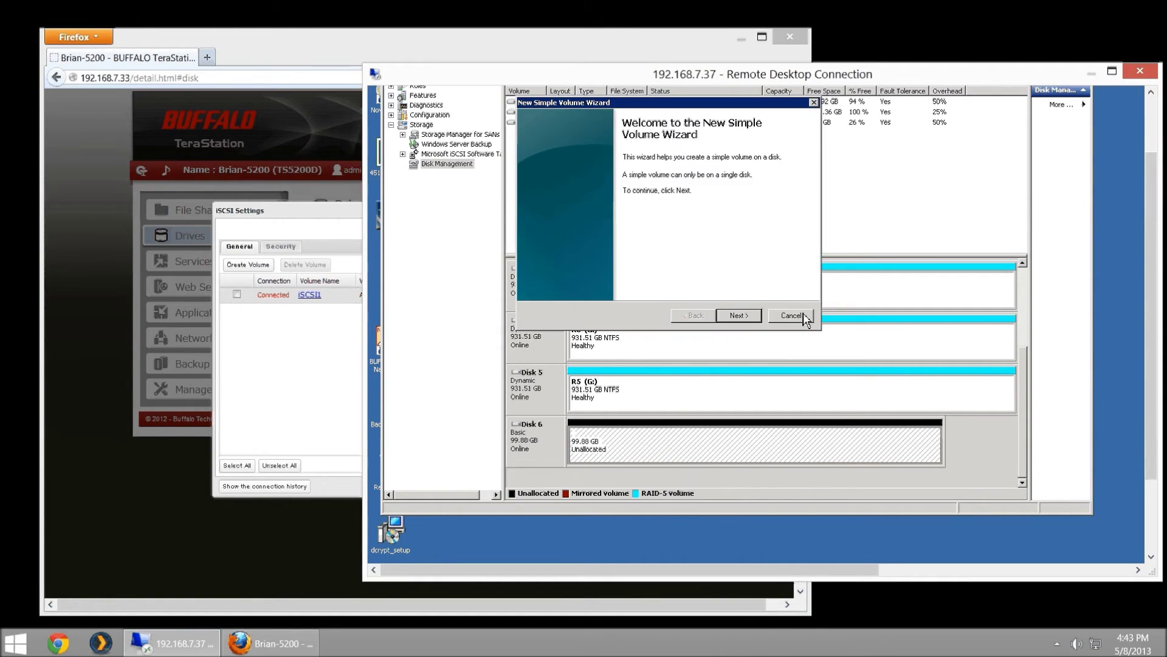
{"action": "left_click", "coordinate": [734, 320]}
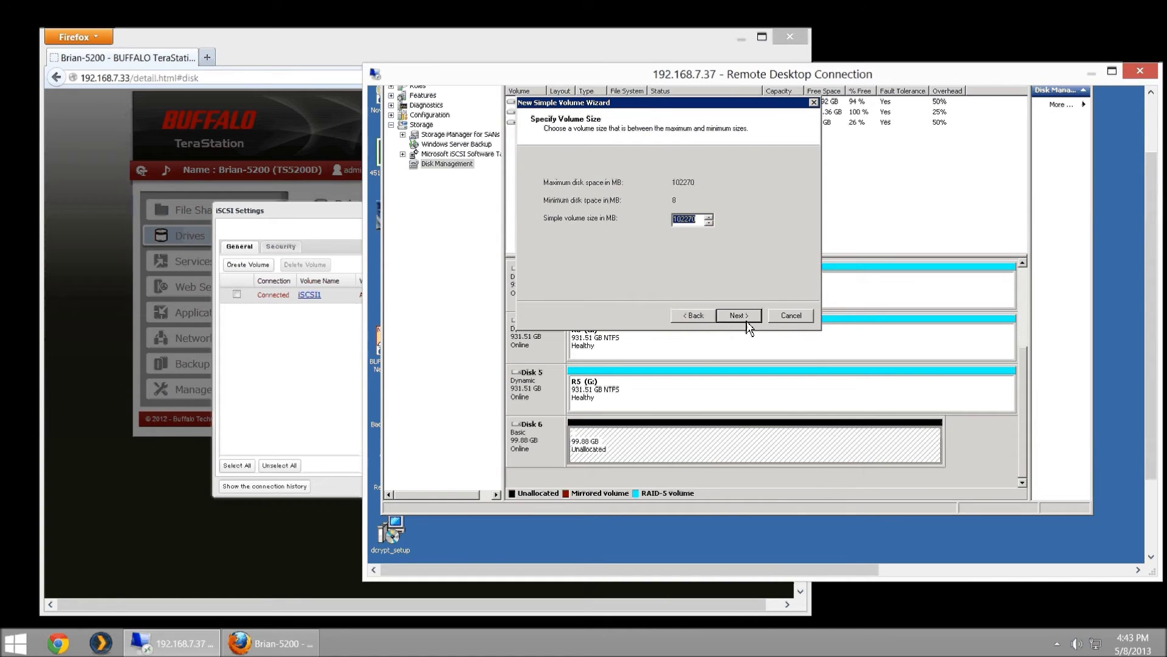
{"action": "left_click", "coordinate": [743, 322]}
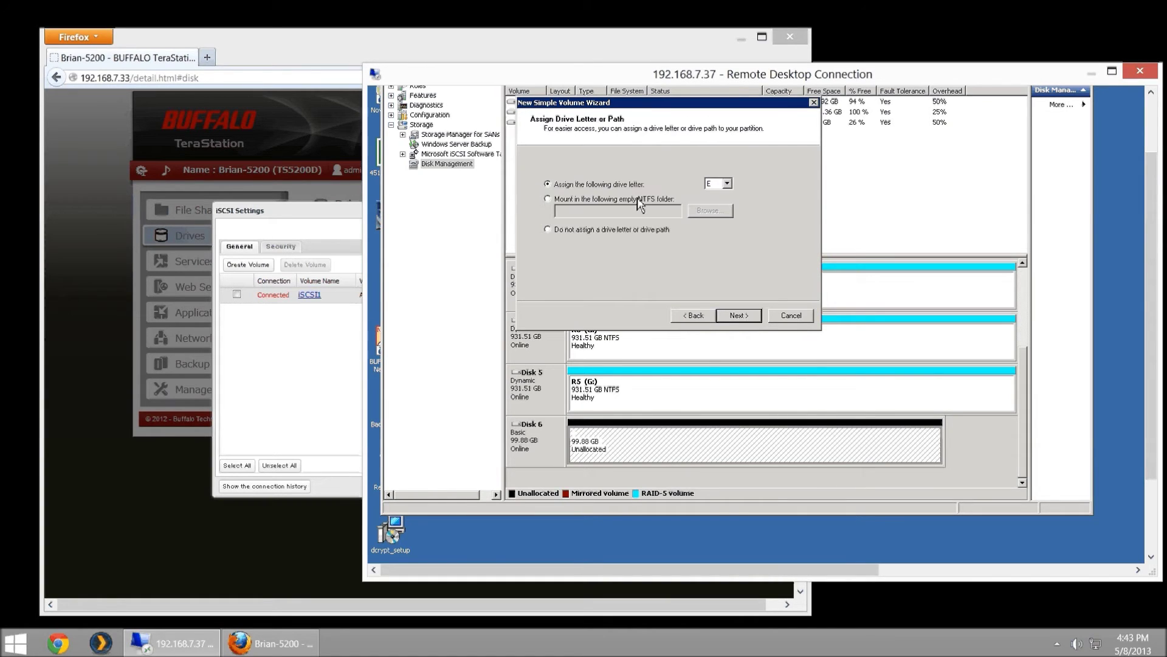
{"action": "left_click", "coordinate": [738, 315]}
{"action": "key", "text": "Tab"}
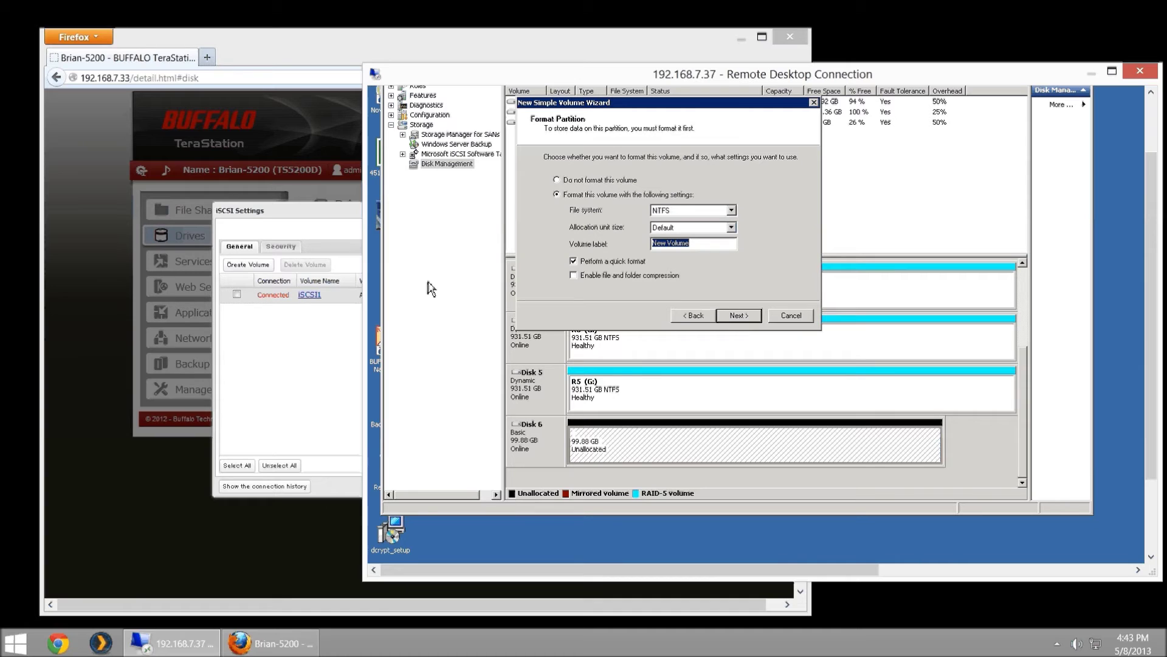
{"action": "type", "text": "iSCSI"}
{"action": "left_click", "coordinate": [749, 316]}
{"action": "left_click", "coordinate": [749, 318]}
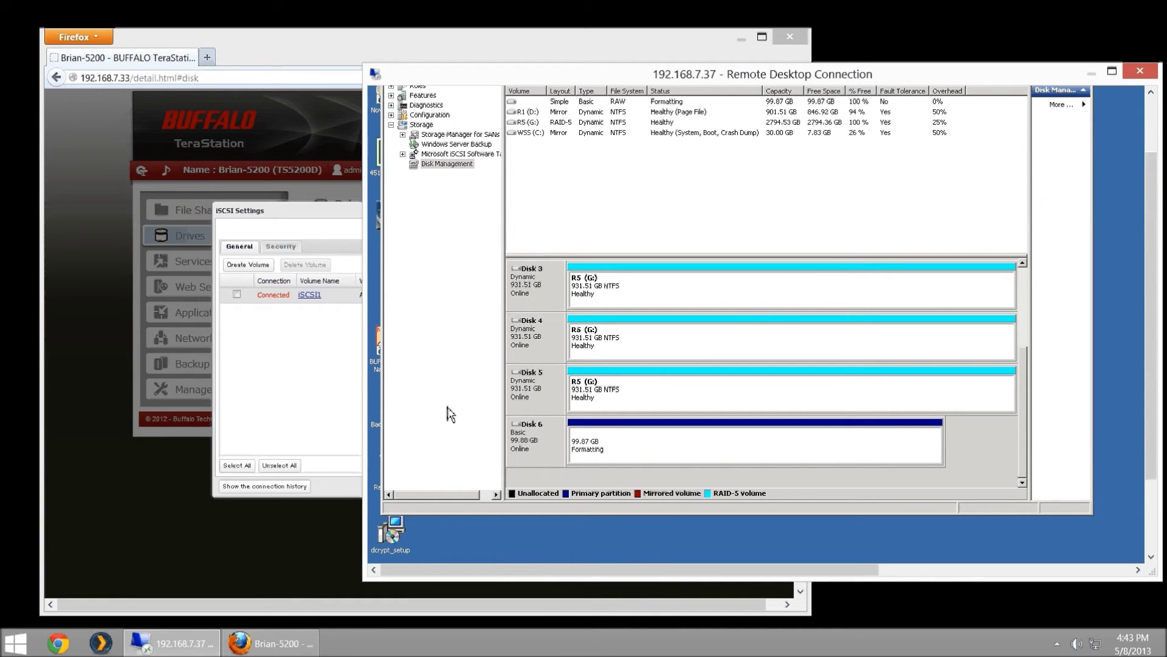
{"action": "left_click", "coordinate": [336, 367]}
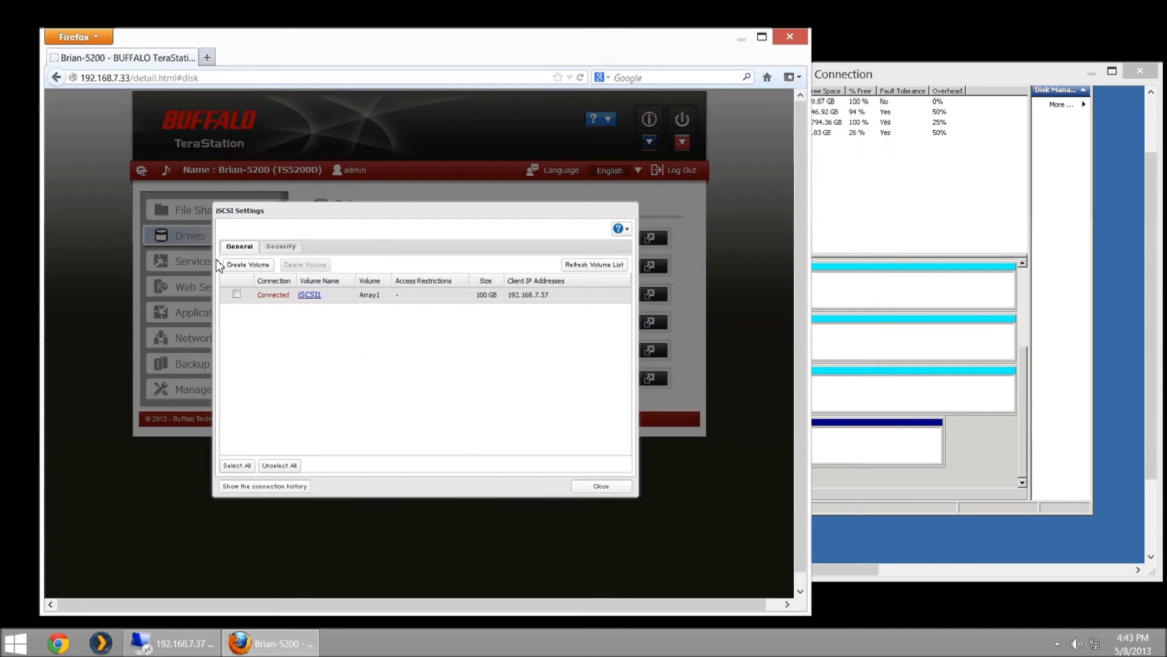
- Fill in a new iSCSI volume form with size 100 GB and name 'iSCSI2'
{"action": "left_click", "coordinate": [237, 266]}
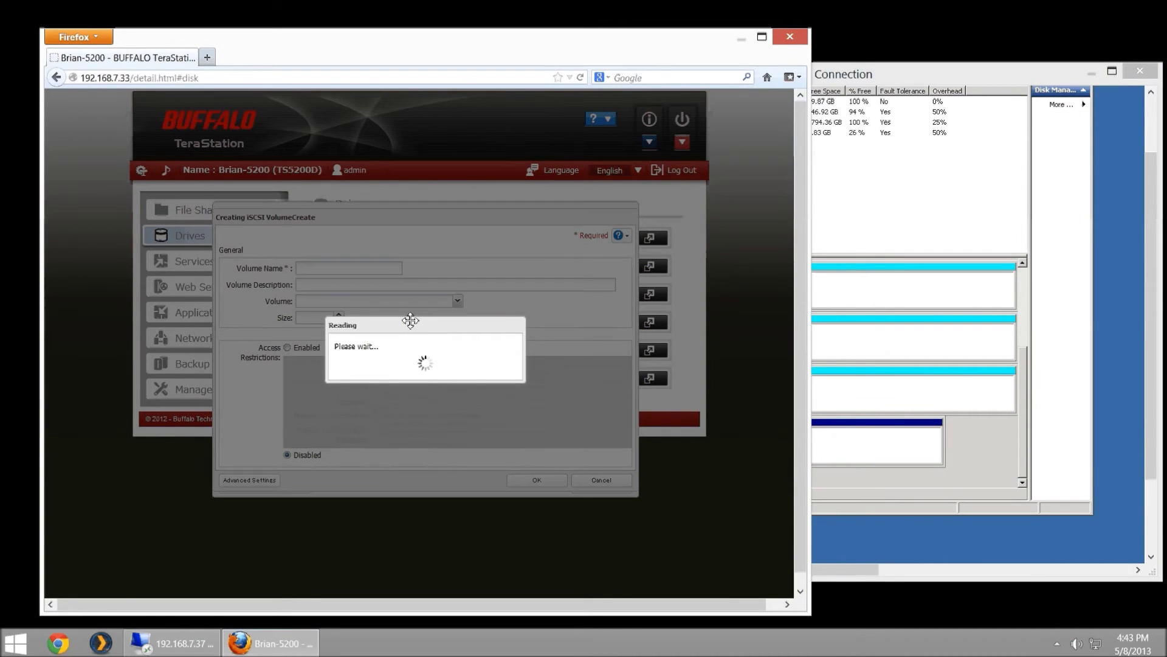
{"action": "left_click", "coordinate": [322, 317]}
{"action": "type", "text": "100"}
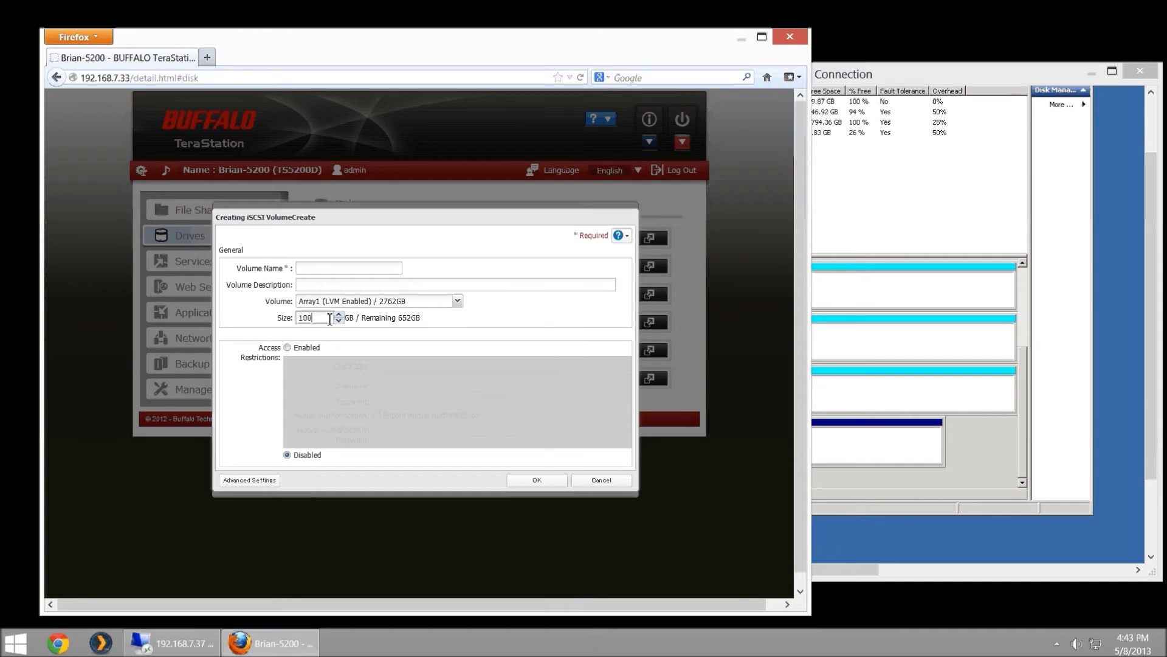
{"action": "left_click", "coordinate": [319, 268]}
{"action": "type", "text": "i"}
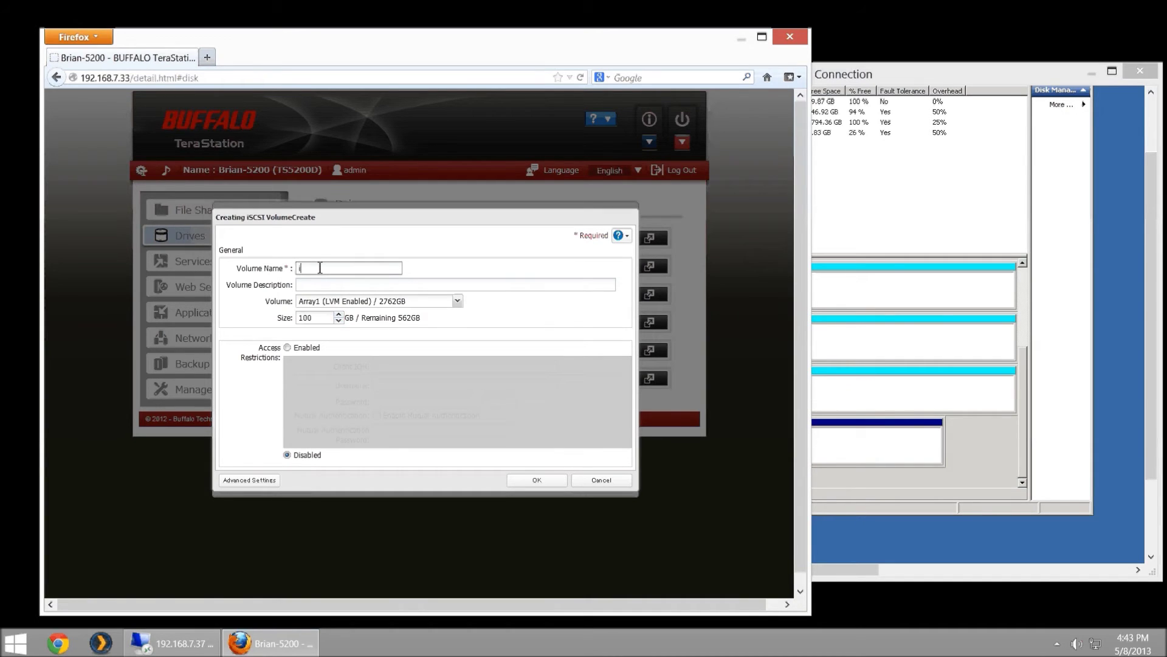
{"action": "type", "text": "SCSI2"}
- Start the iSCSI2 creation job, move its progress notices aside, and return to the server
{"action": "left_click", "coordinate": [517, 480]}
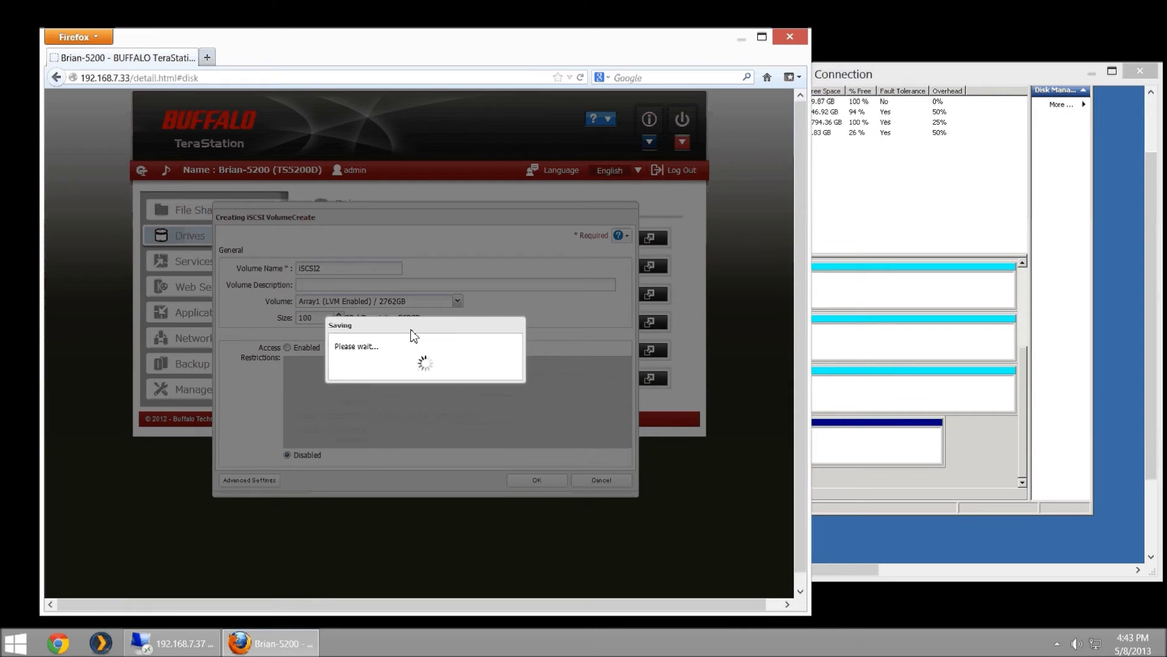
{"action": "left_click_drag", "start_coordinate": [412, 333], "coordinate": [191, 269]}
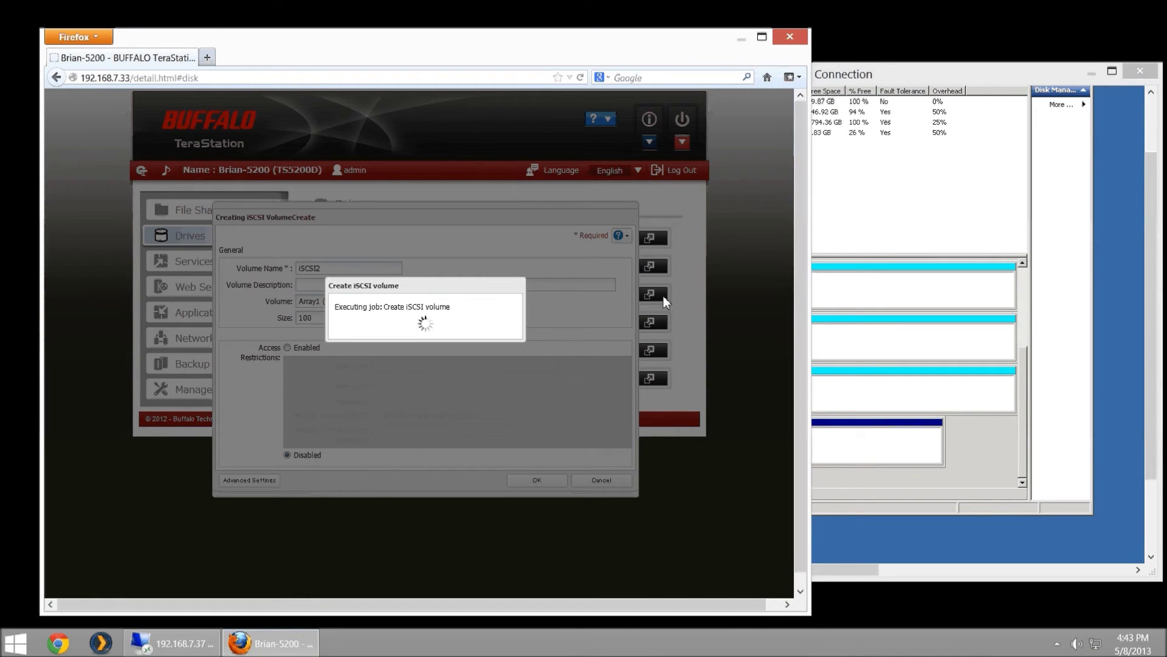
{"action": "left_click_drag", "start_coordinate": [380, 289], "coordinate": [184, 258]}
{"action": "key", "text": "alt+Tab"}
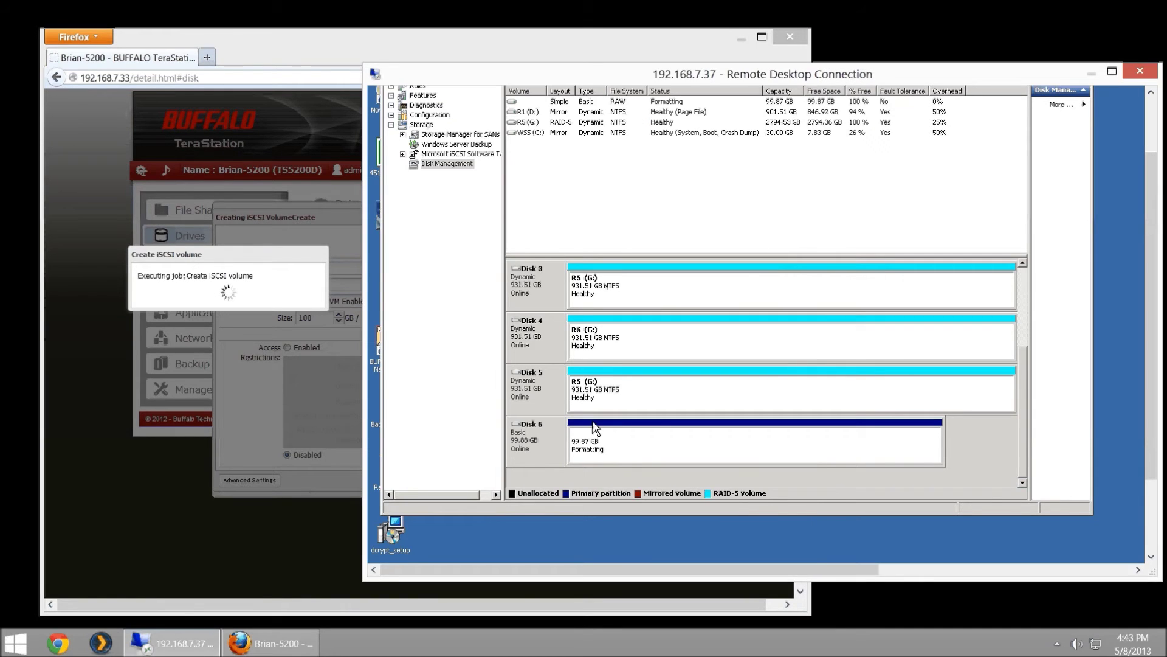
- Open the iSCSI (E:) volume on Disk 6 from Disk Management
{"action": "left_click", "coordinate": [615, 444]}
{"action": "right_click", "coordinate": [615, 444]}
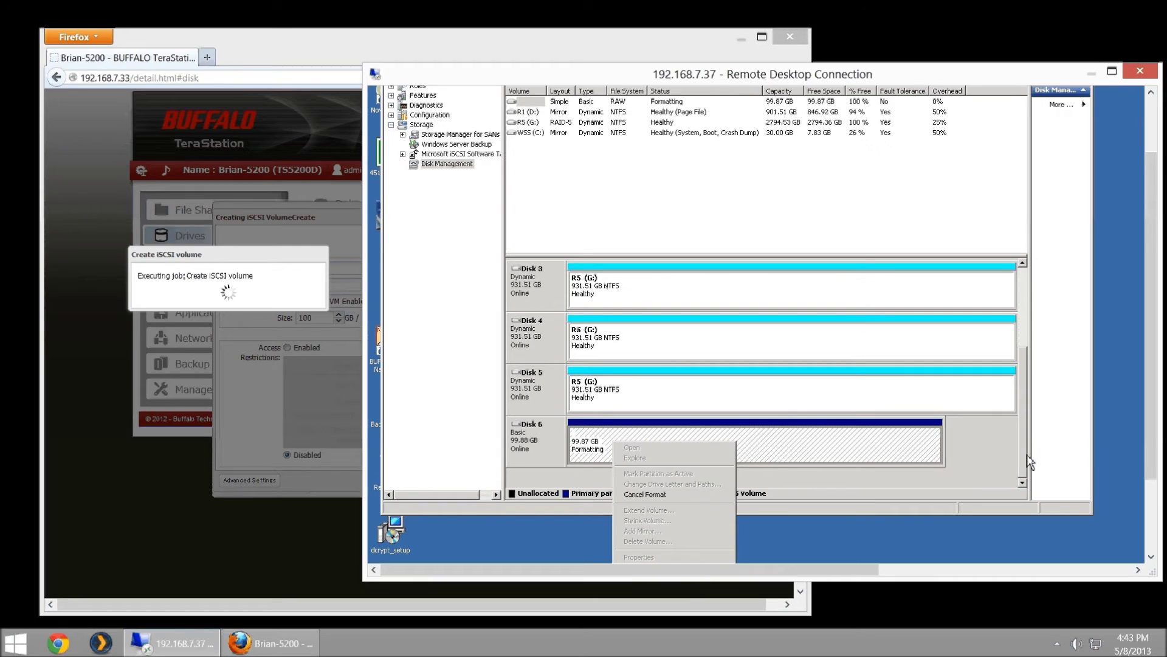
{"action": "left_click", "coordinate": [1001, 444]}
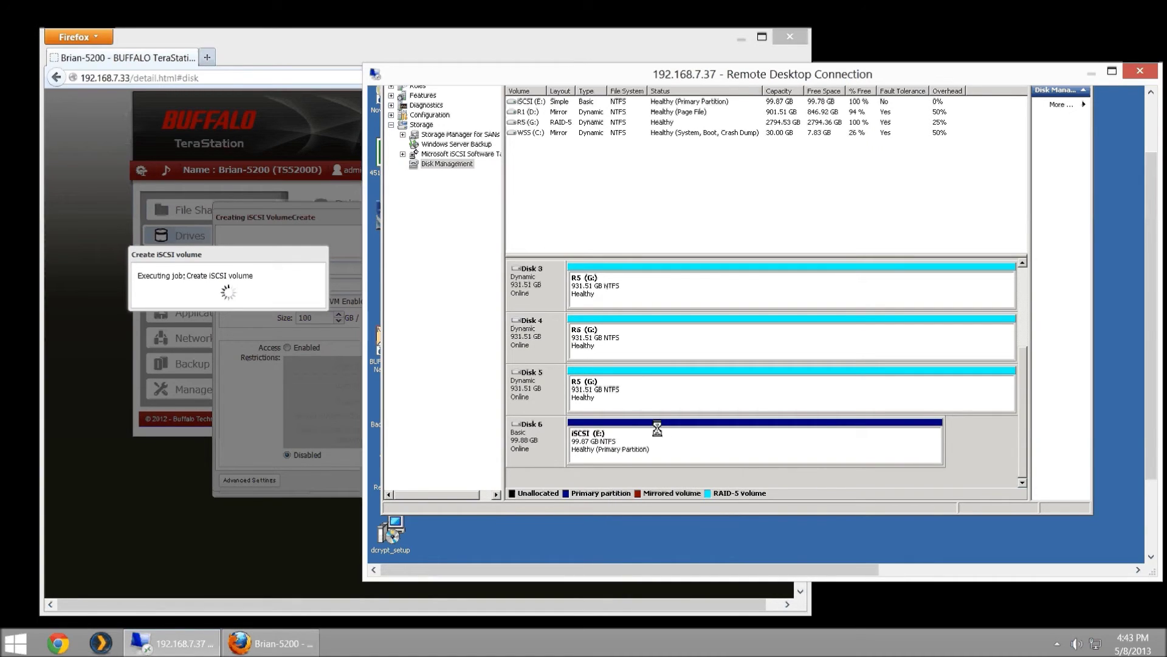
{"action": "right_click", "coordinate": [644, 441]}
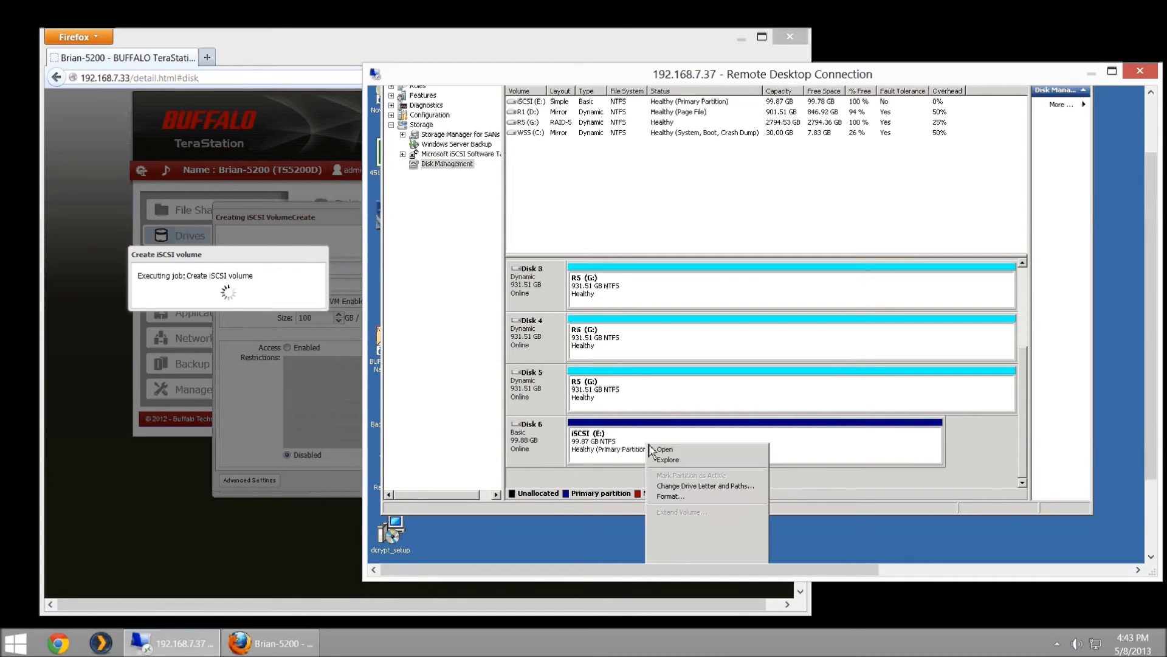
{"action": "left_click", "coordinate": [692, 445]}
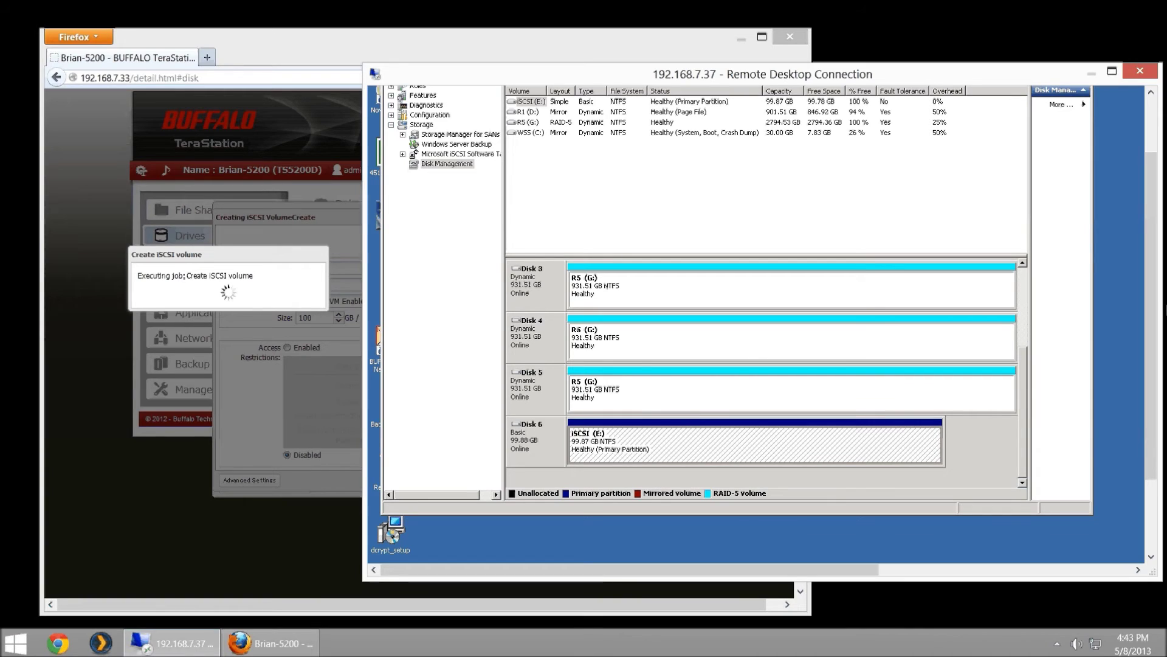
- In a full-screen Explorer window on the E: drive, create a folder named Test
{"action": "left_click", "coordinate": [1112, 71]}
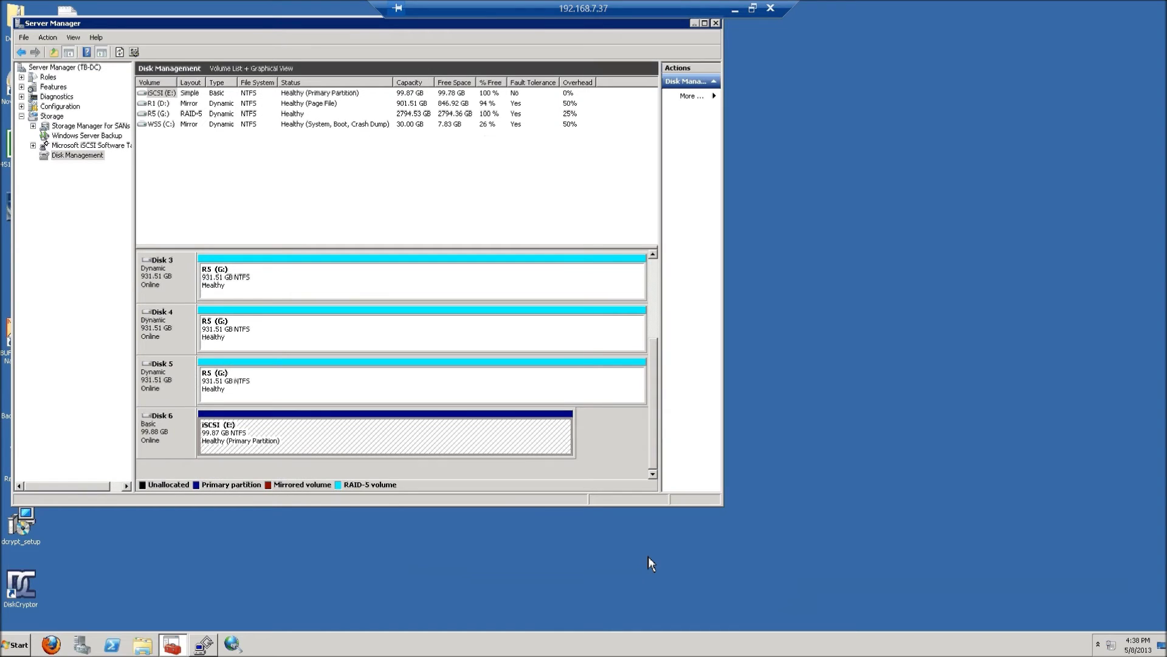
{"action": "left_click", "coordinate": [142, 645]}
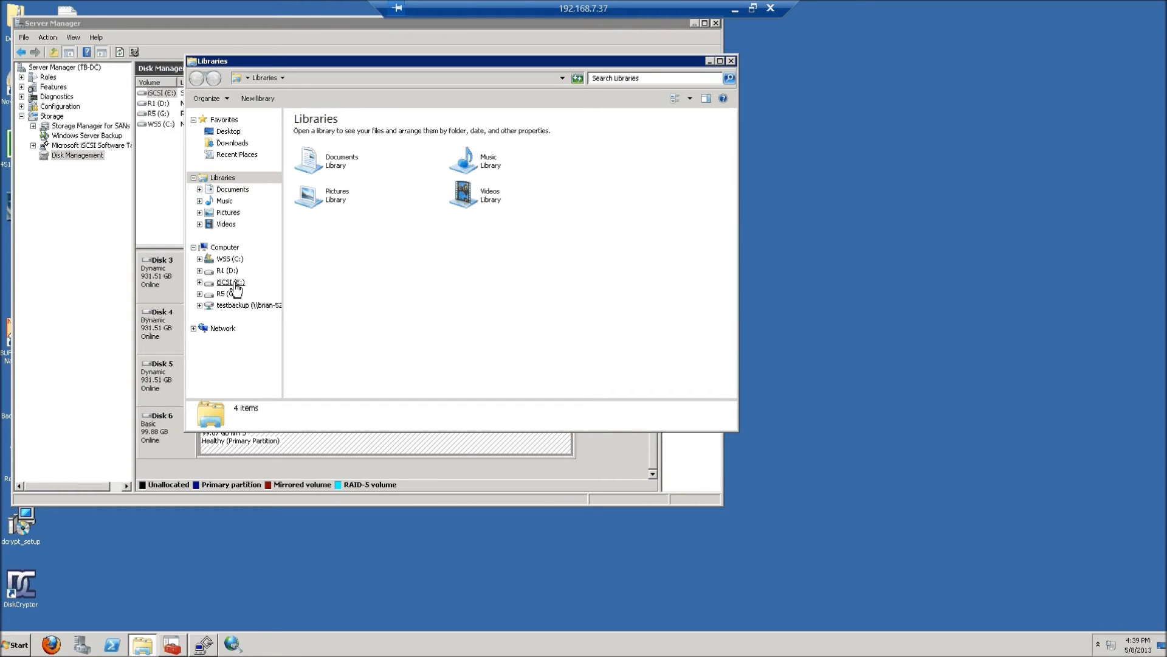
{"action": "left_click", "coordinate": [231, 282]}
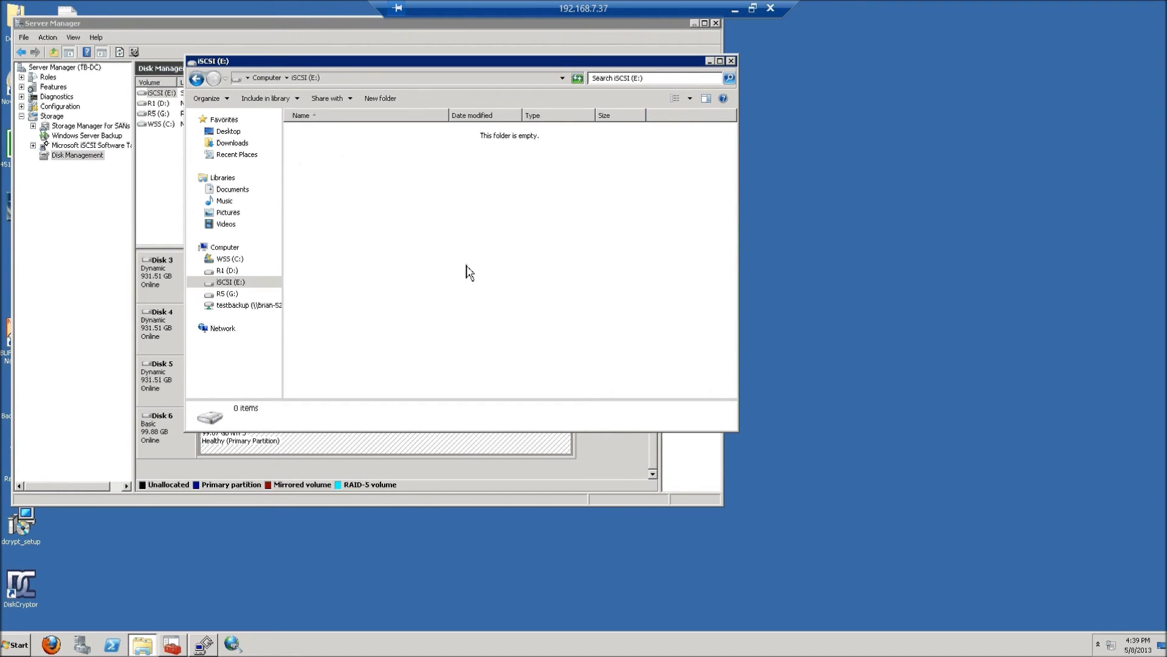
{"action": "right_click", "coordinate": [459, 200]}
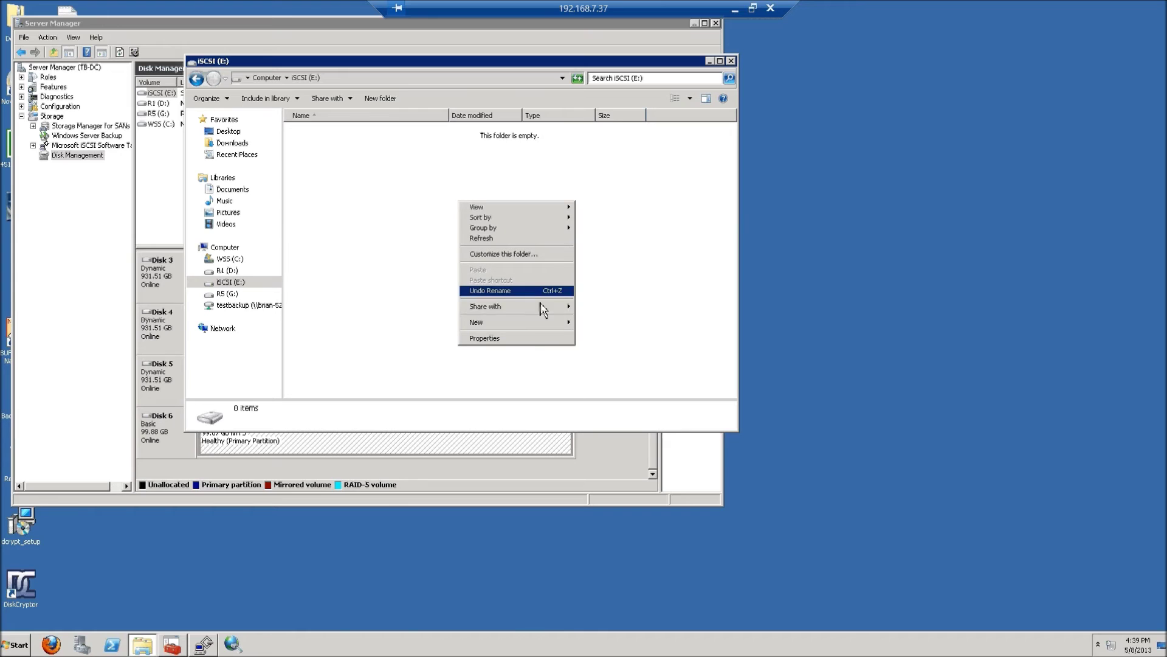
{"action": "left_click", "coordinate": [588, 323]}
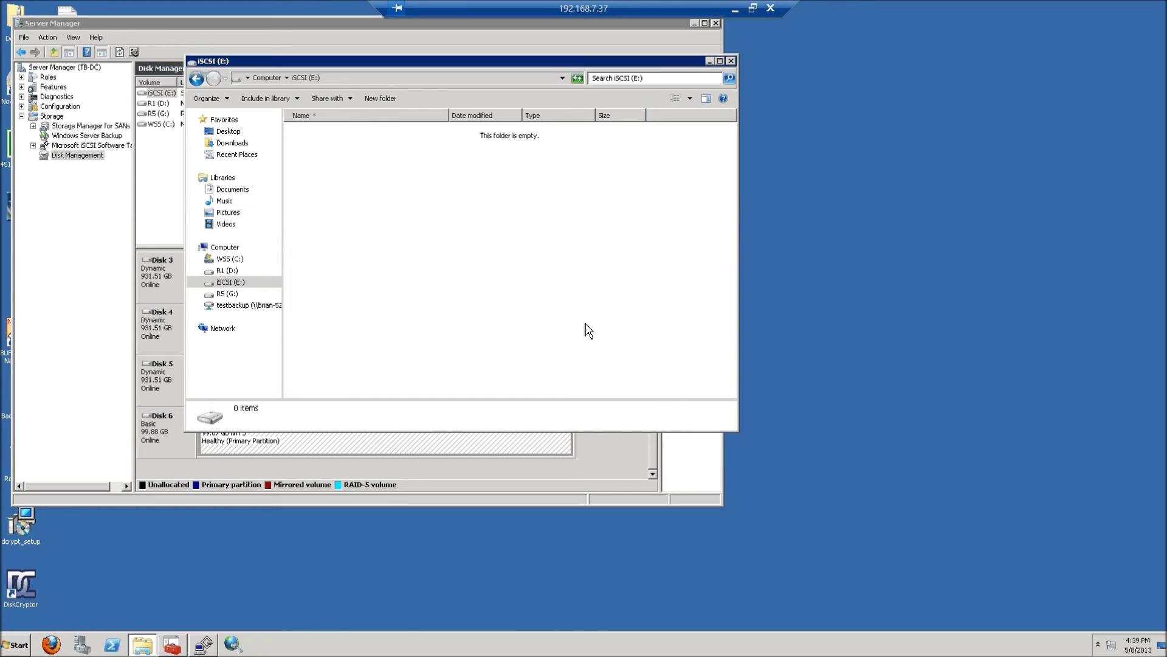
{"action": "type", "text": "Test"}
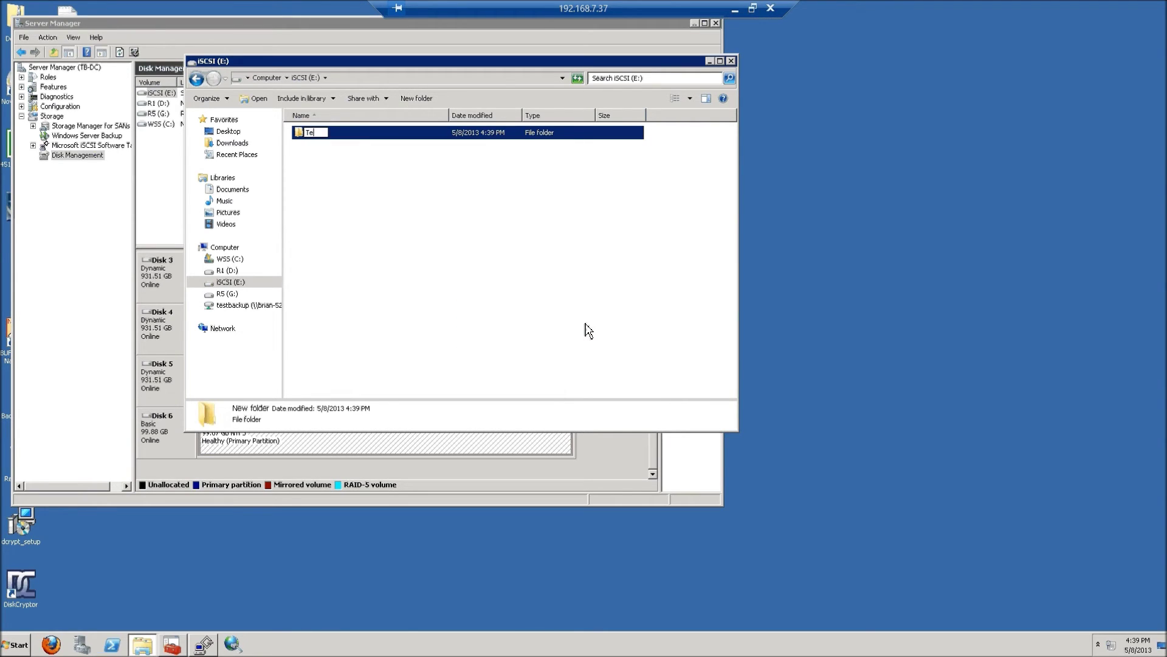
{"action": "key", "text": "Return"}
{"action": "key", "text": "Return"}
- Inside Test, create and save a New Text Document, then open its properties
{"action": "right_click", "coordinate": [466, 279]}
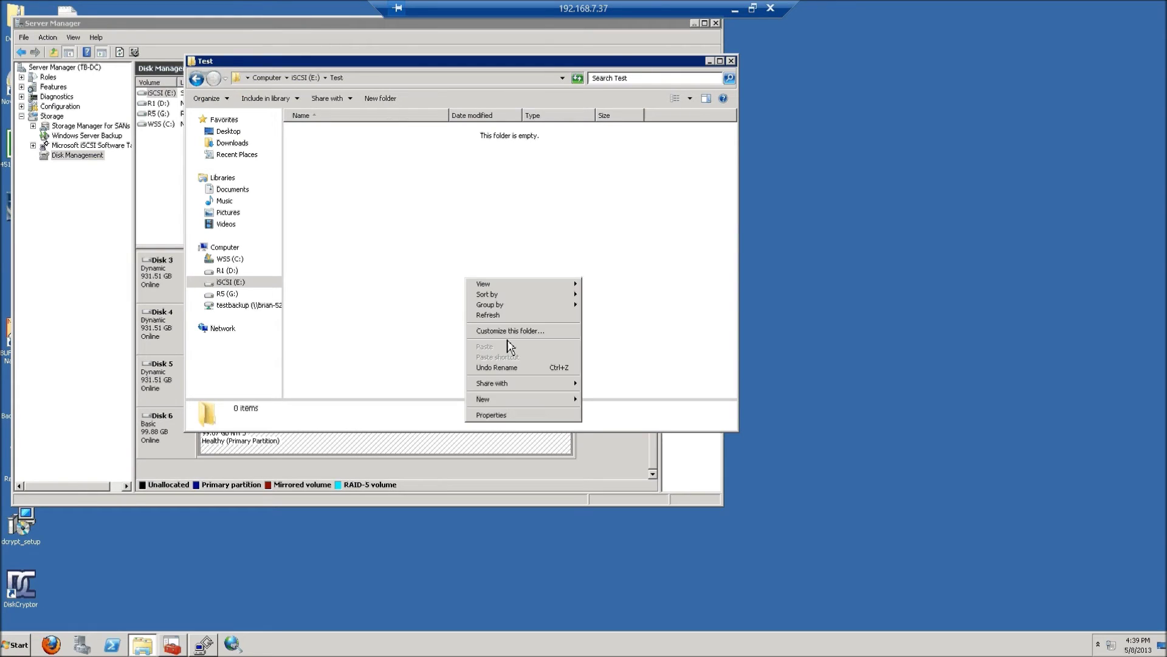
{"action": "mouse_move", "coordinate": [515, 401]}
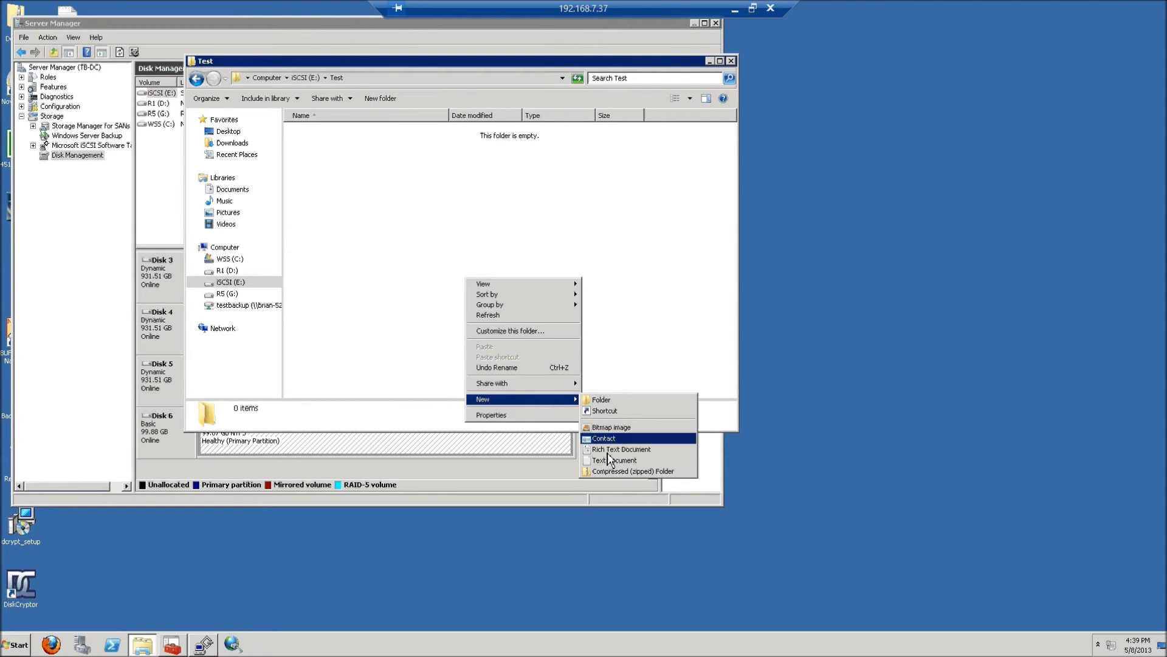
{"action": "left_click", "coordinate": [607, 458]}
{"action": "key", "text": "Return"}
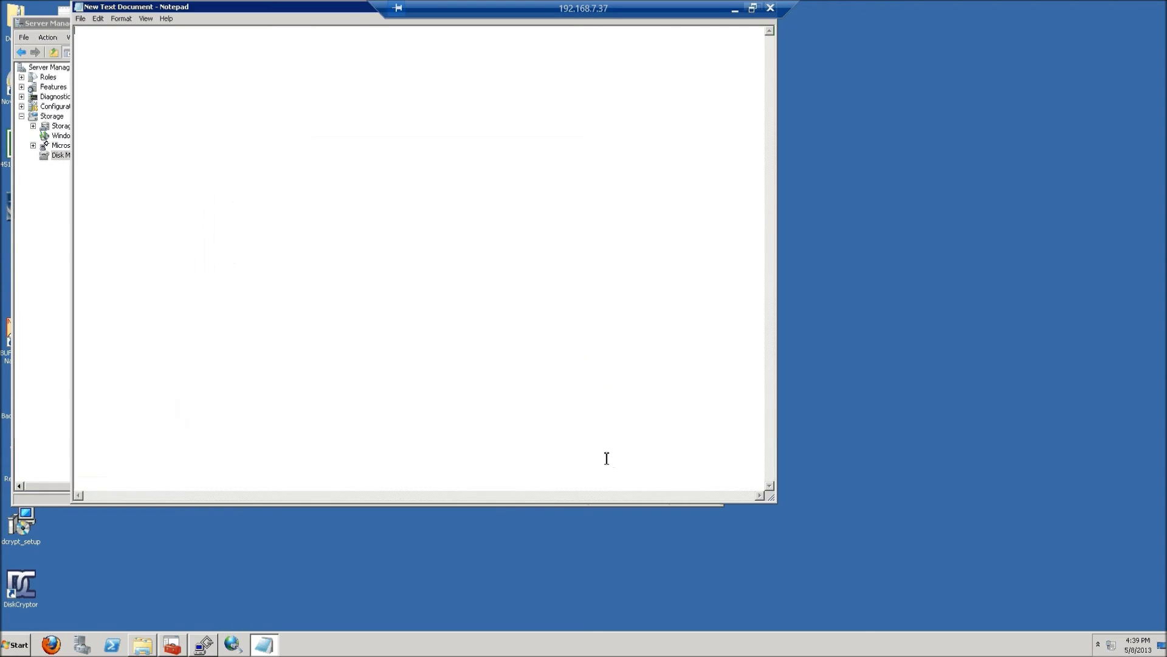
{"action": "key", "text": "alt"}
{"action": "key", "text": "f"}
{"action": "key", "text": "x"}
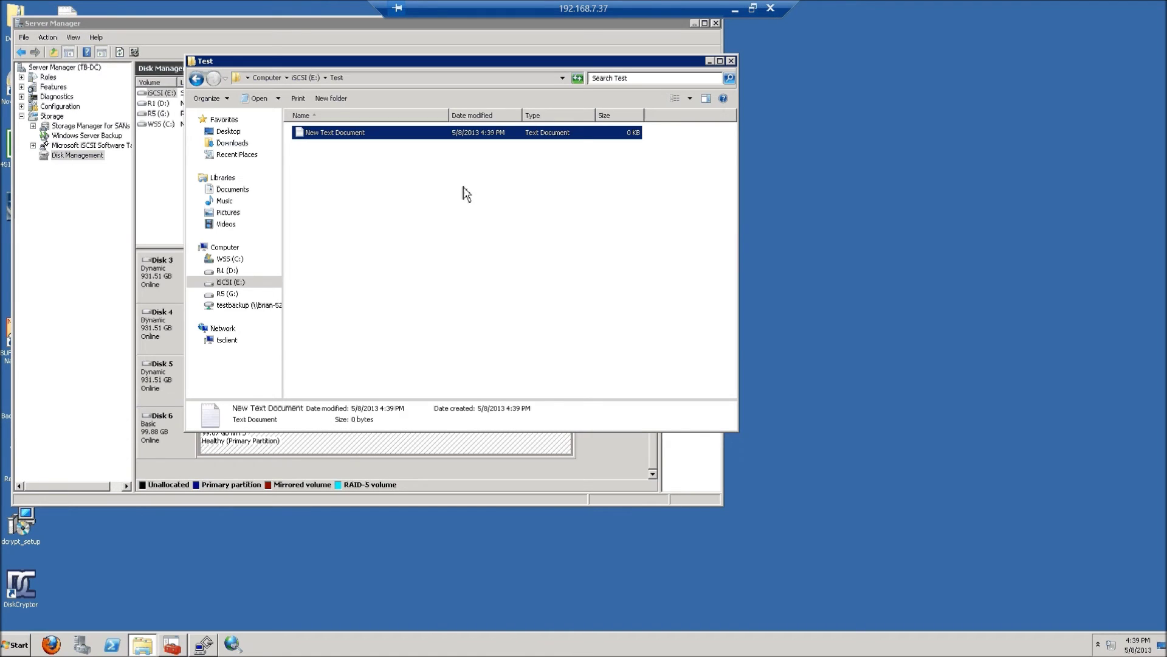
{"action": "left_click", "coordinate": [466, 192]}
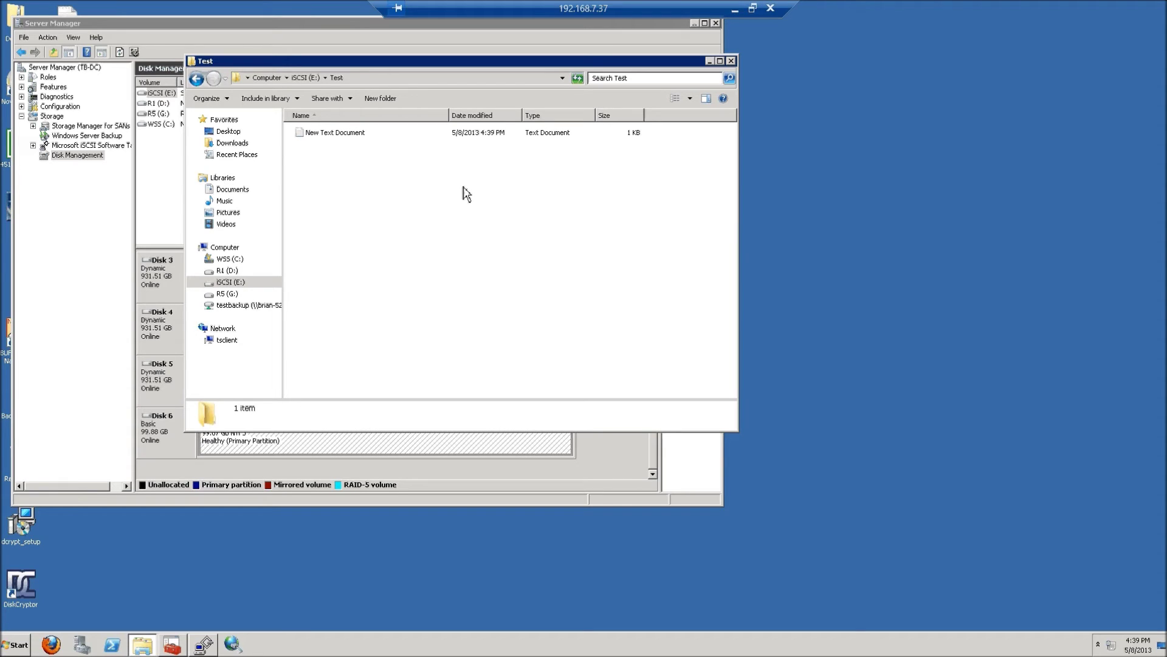
{"action": "right_click", "coordinate": [344, 137]}
{"action": "left_click", "coordinate": [409, 272]}
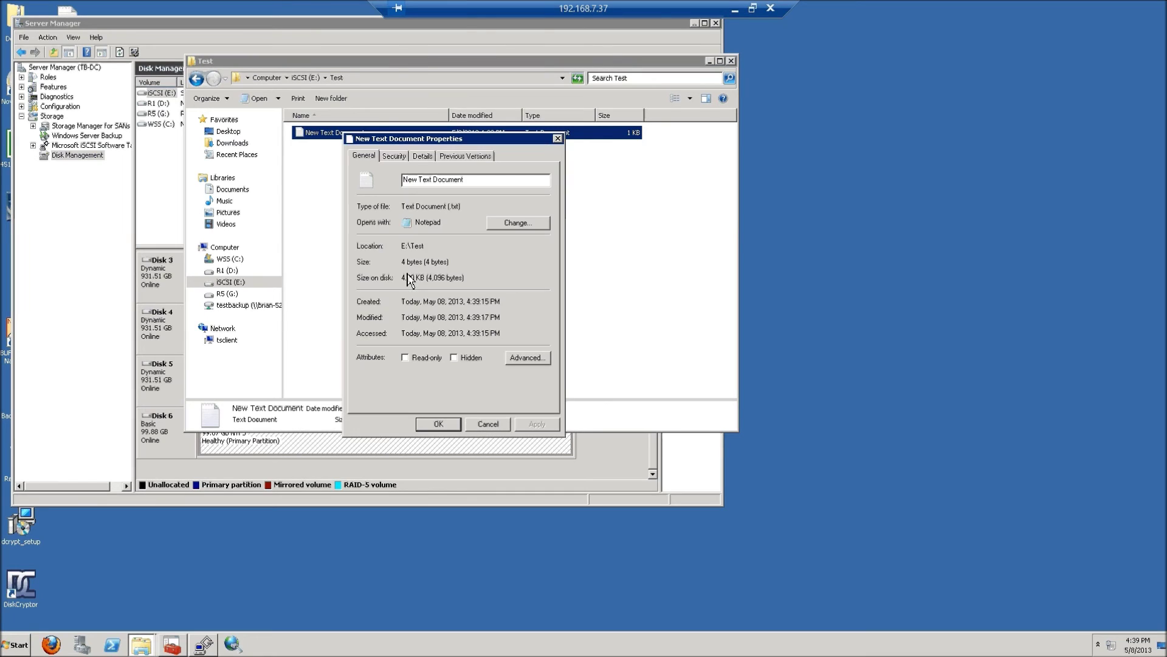
- Open New Text Document's advanced security settings and stop it inheriting permissions from E:
{"action": "left_click", "coordinate": [397, 155]}
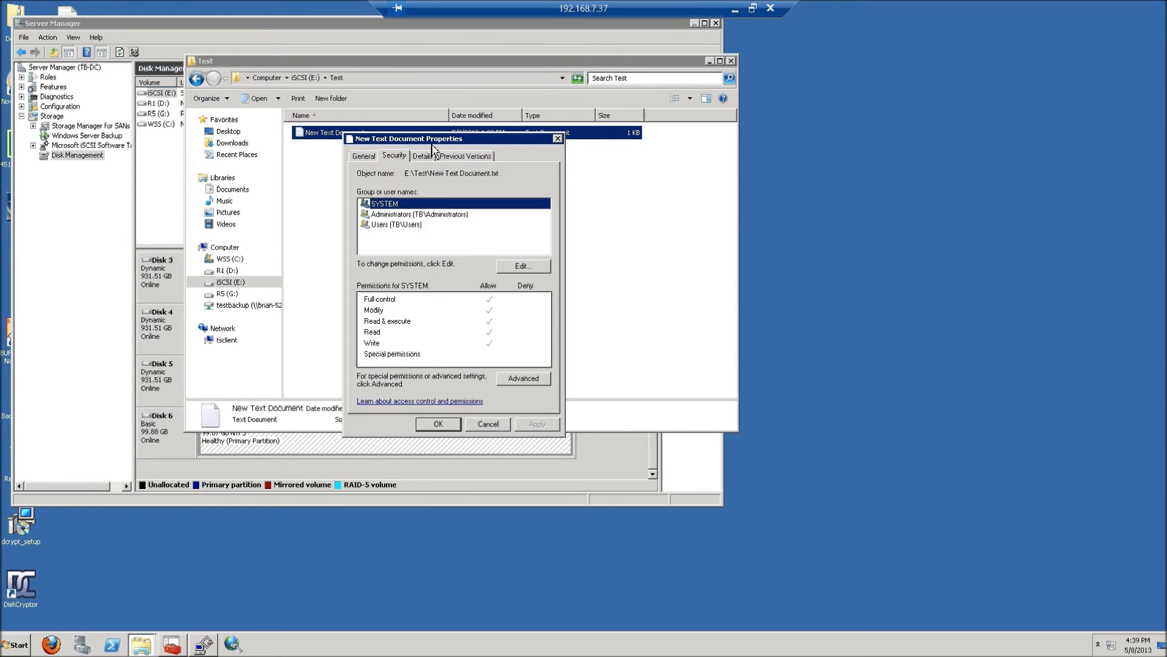
{"action": "left_click_drag", "start_coordinate": [433, 148], "coordinate": [510, 146]}
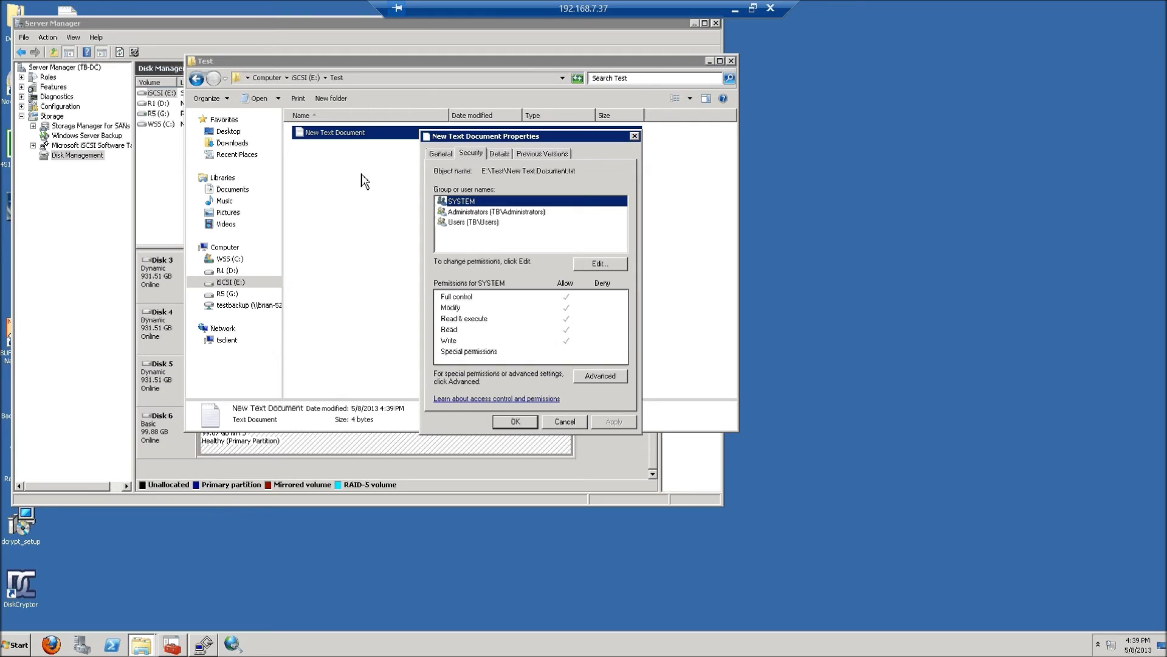
{"action": "left_click", "coordinate": [599, 376]}
{"action": "key", "text": "Escape"}
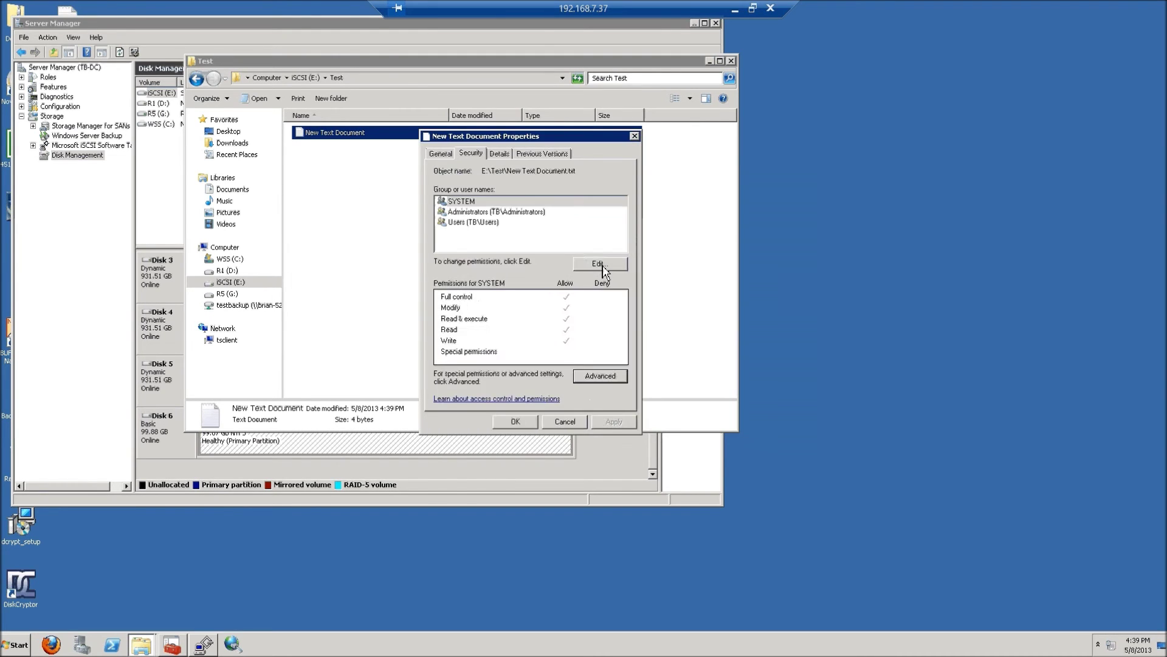
{"action": "left_click", "coordinate": [600, 263]}
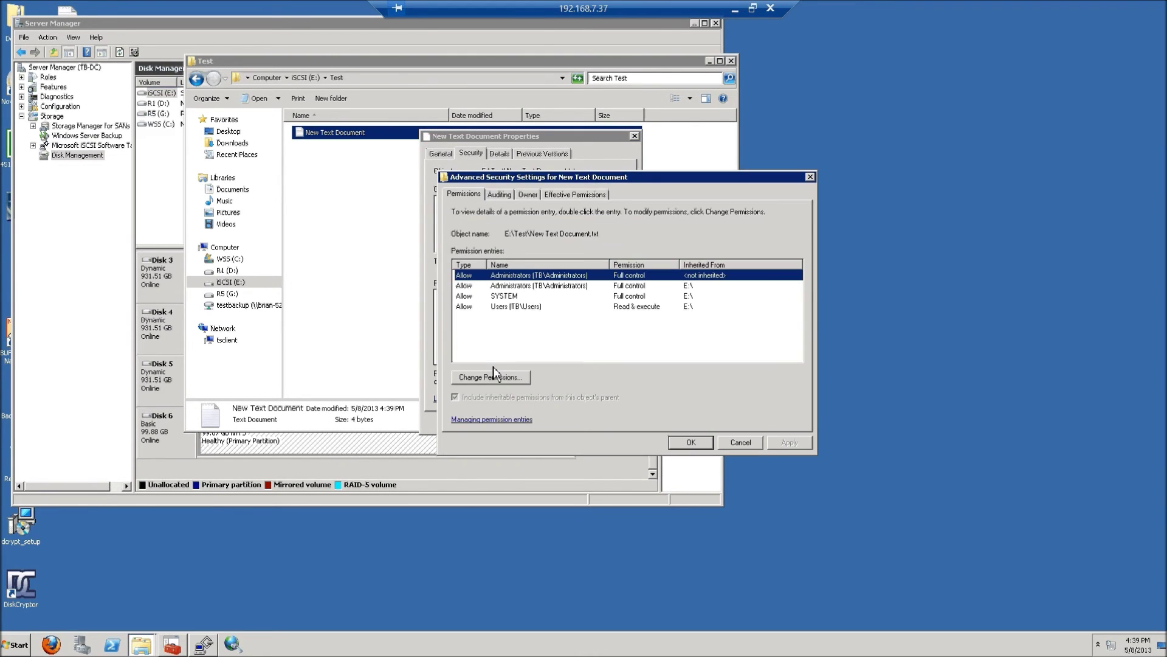
{"action": "left_click", "coordinate": [489, 377]}
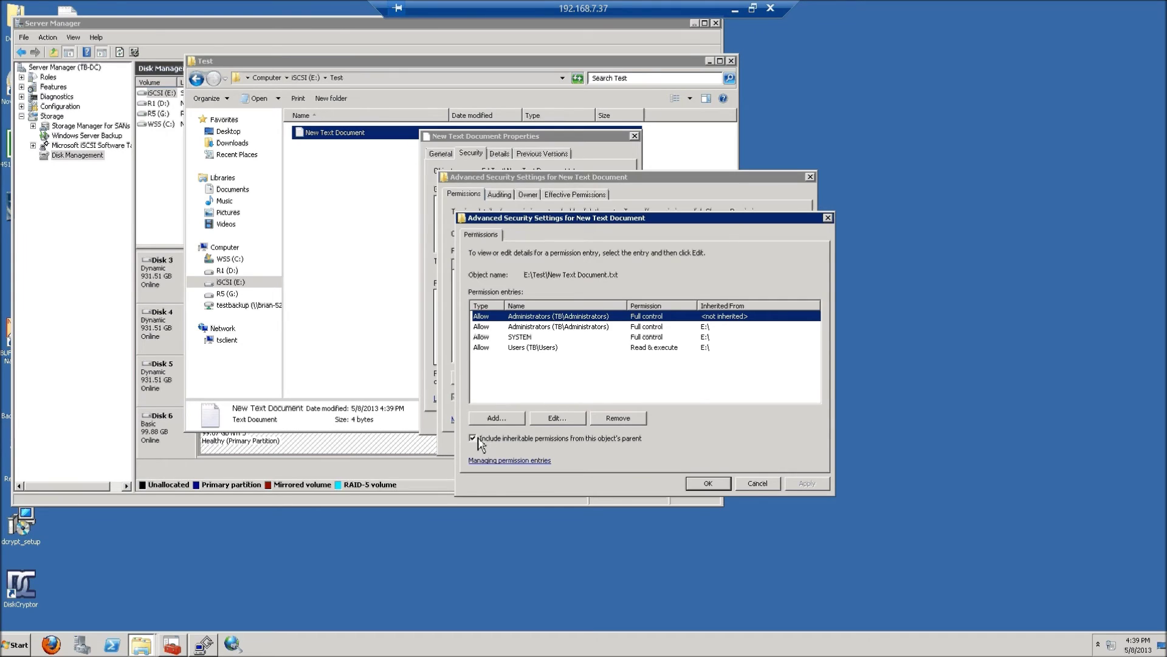
{"action": "left_click", "coordinate": [473, 438]}
- Add a permission entry for the third test user account found by searching 'user'
{"action": "left_click", "coordinate": [533, 333]}
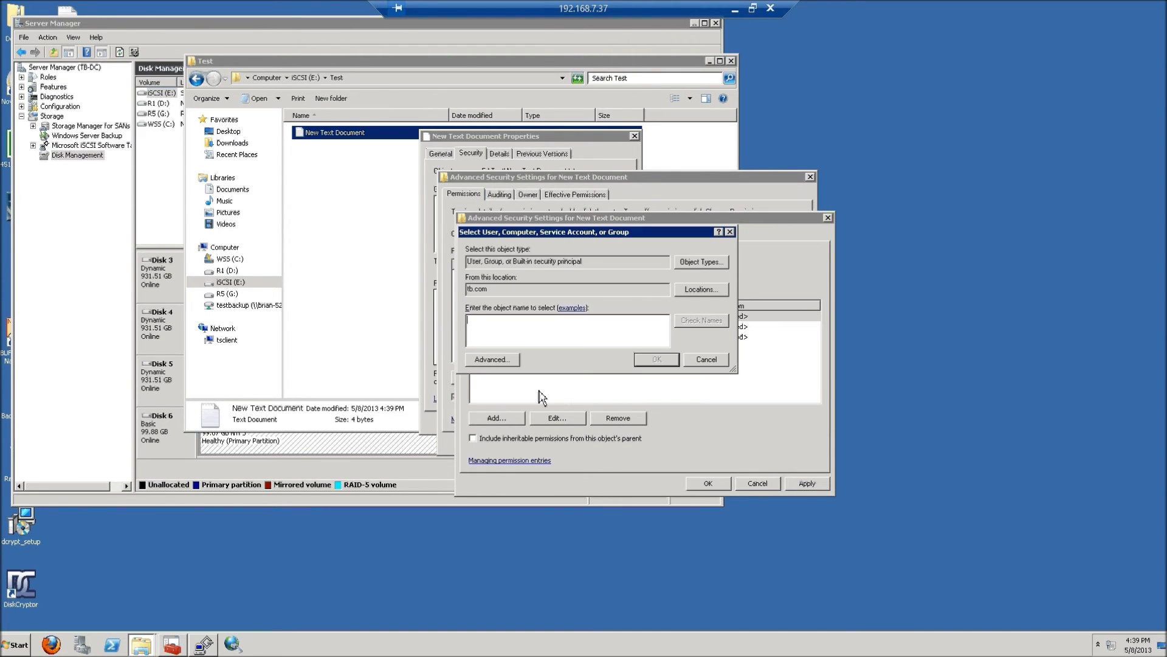
{"action": "type", "text": "user"}
{"action": "key", "text": "Return"}
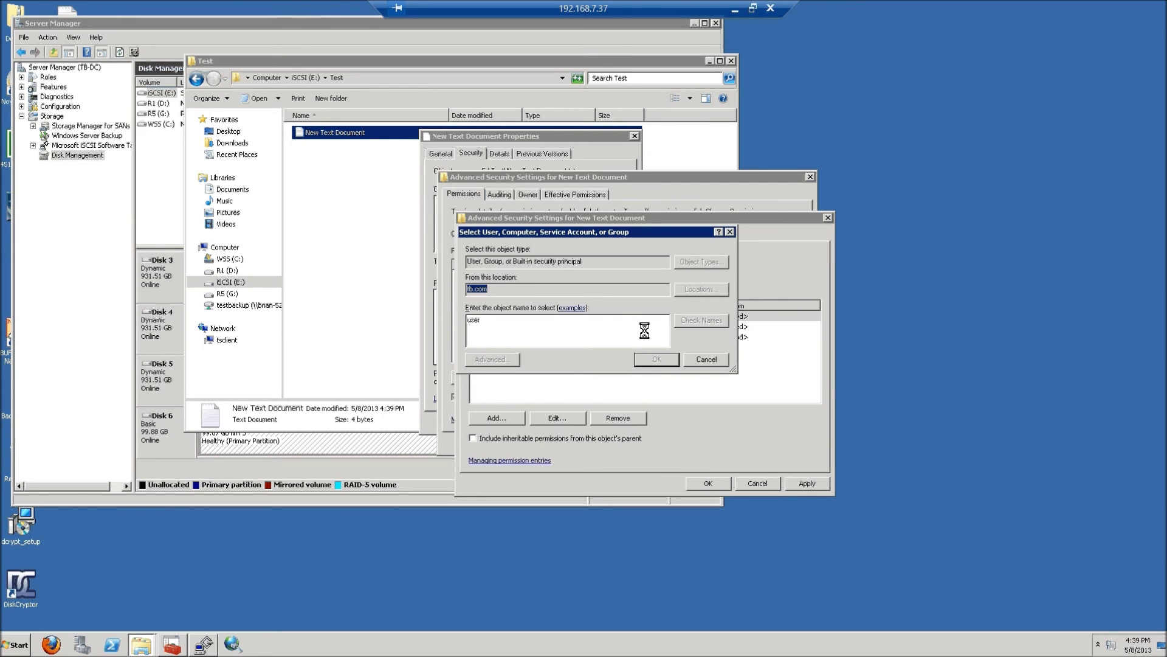
{"action": "left_click", "coordinate": [588, 326]}
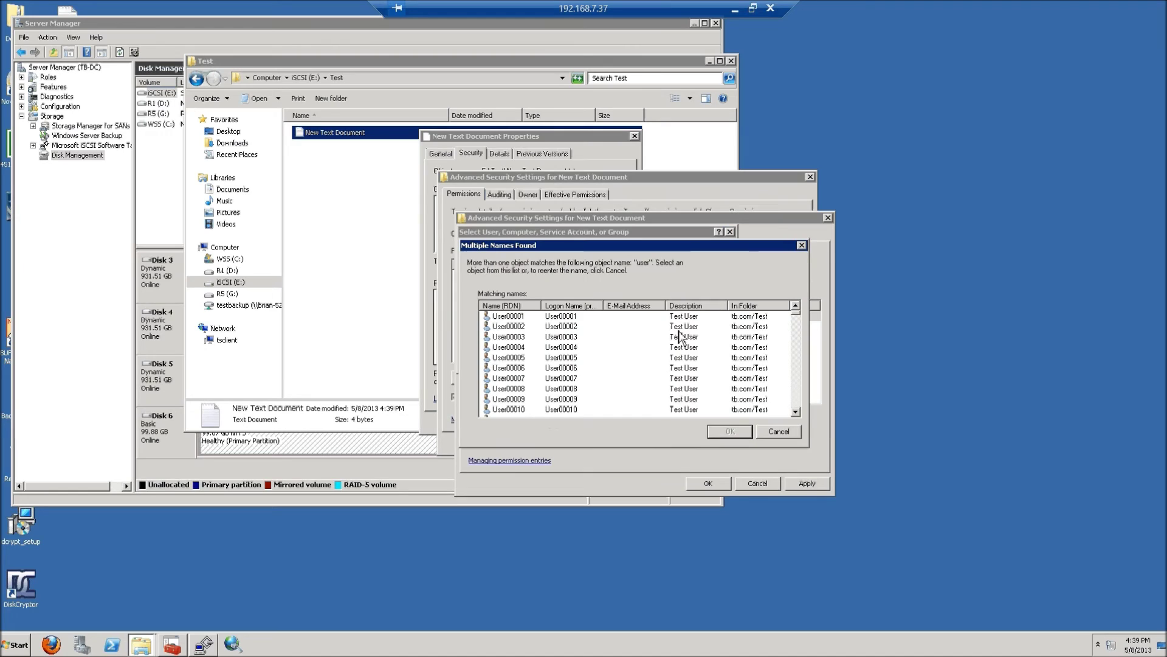
{"action": "left_click", "coordinate": [599, 358]}
{"action": "double_click", "coordinate": [526, 338]}
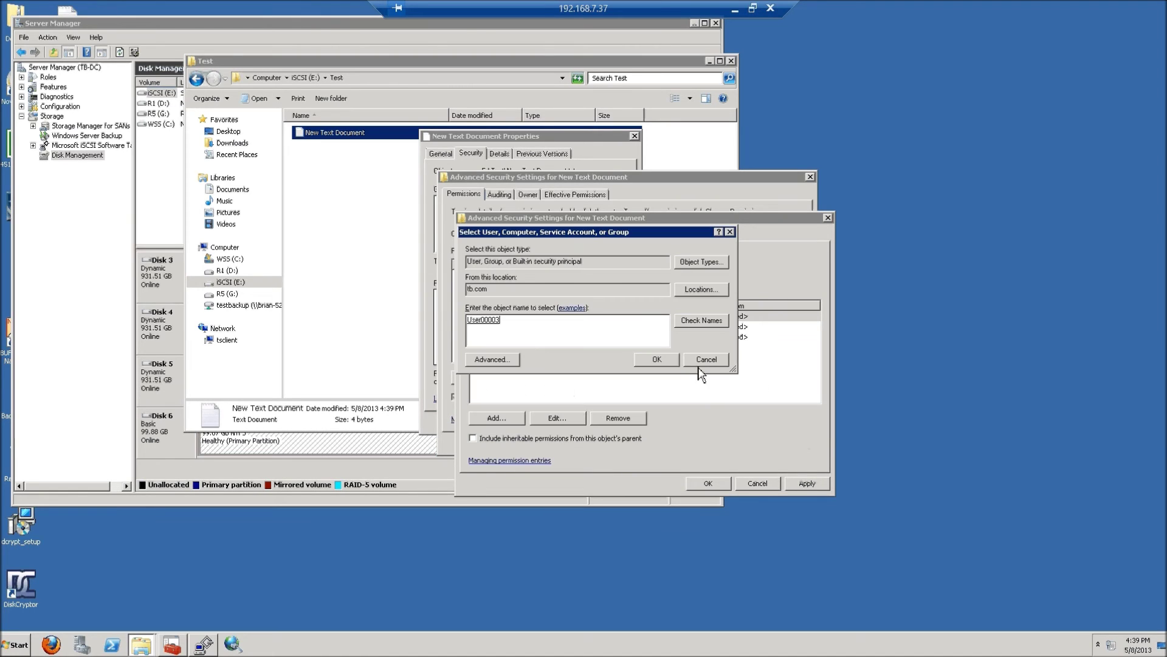
{"action": "left_click", "coordinate": [660, 360]}
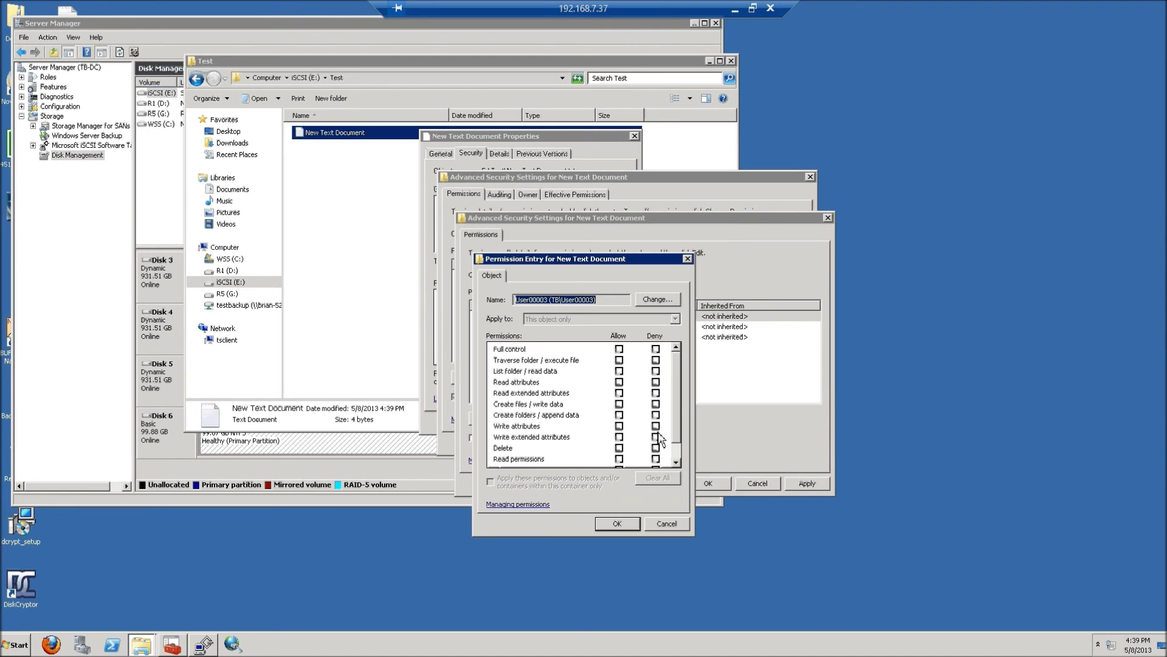
- Allow that user Full control, OK all security and properties dialogs, and exit full screen
{"action": "left_click", "coordinate": [618, 349]}
{"action": "left_click", "coordinate": [617, 524]}
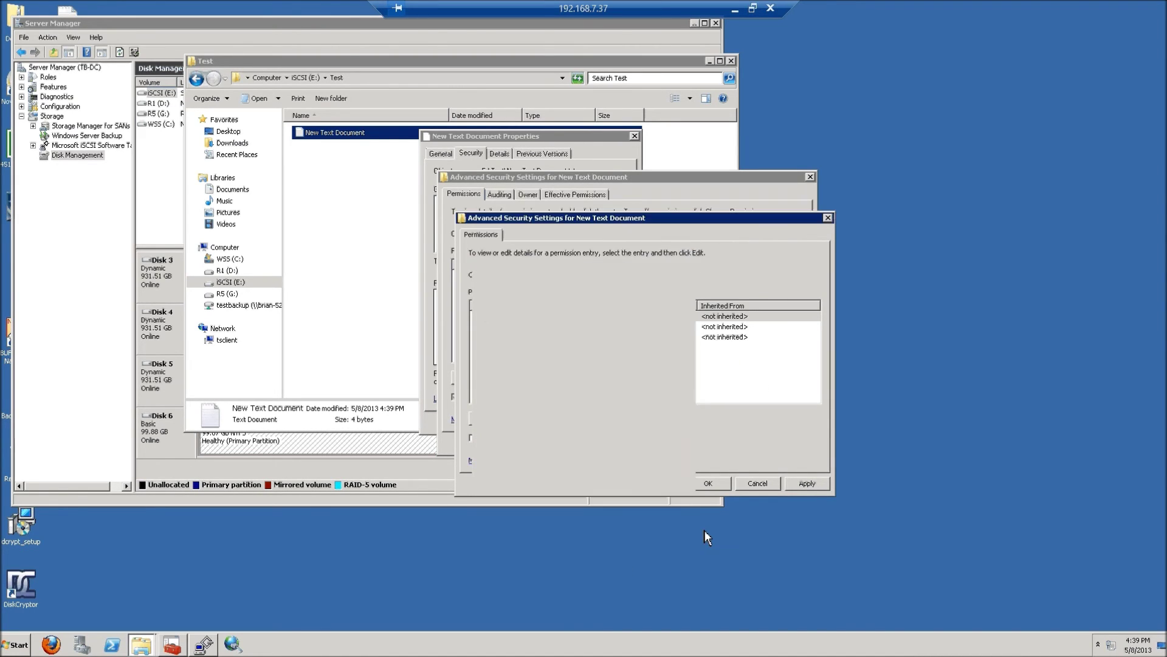
{"action": "left_click", "coordinate": [708, 483]}
{"action": "left_click", "coordinate": [687, 453]}
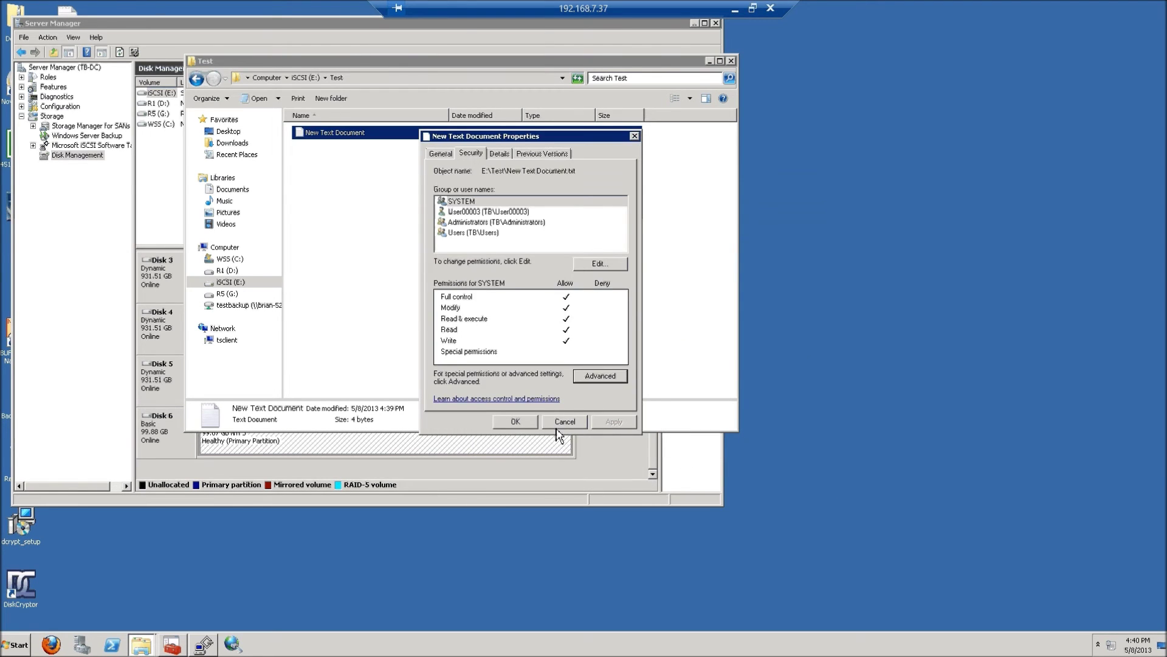
{"action": "left_click", "coordinate": [518, 422]}
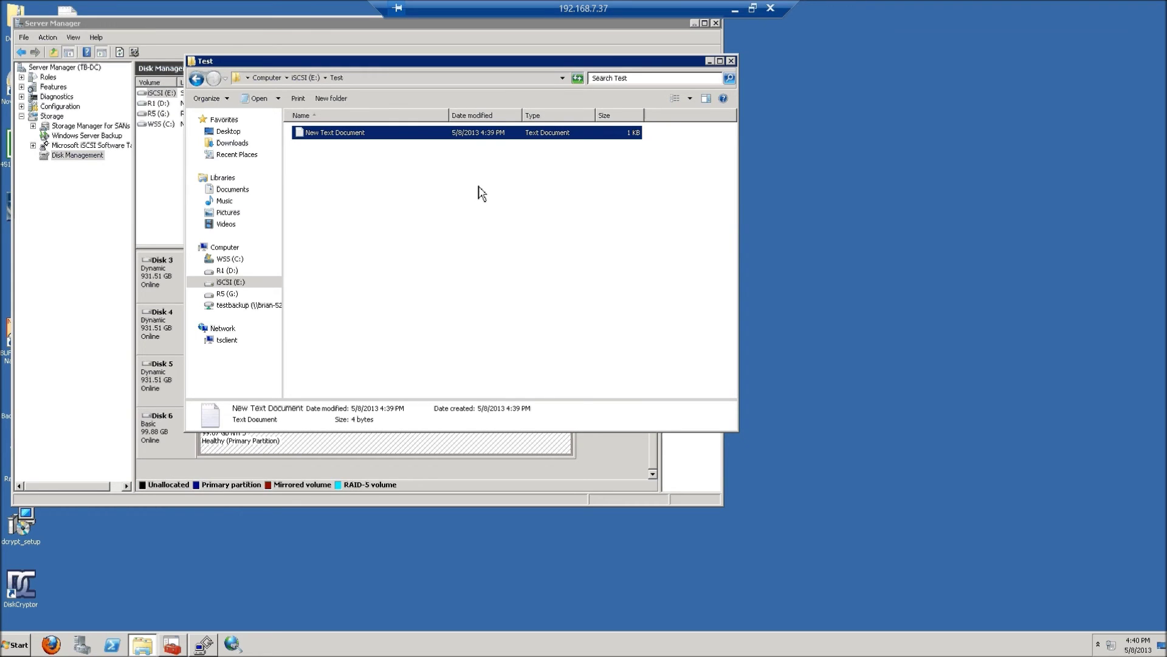
{"action": "left_click", "coordinate": [753, 8]}
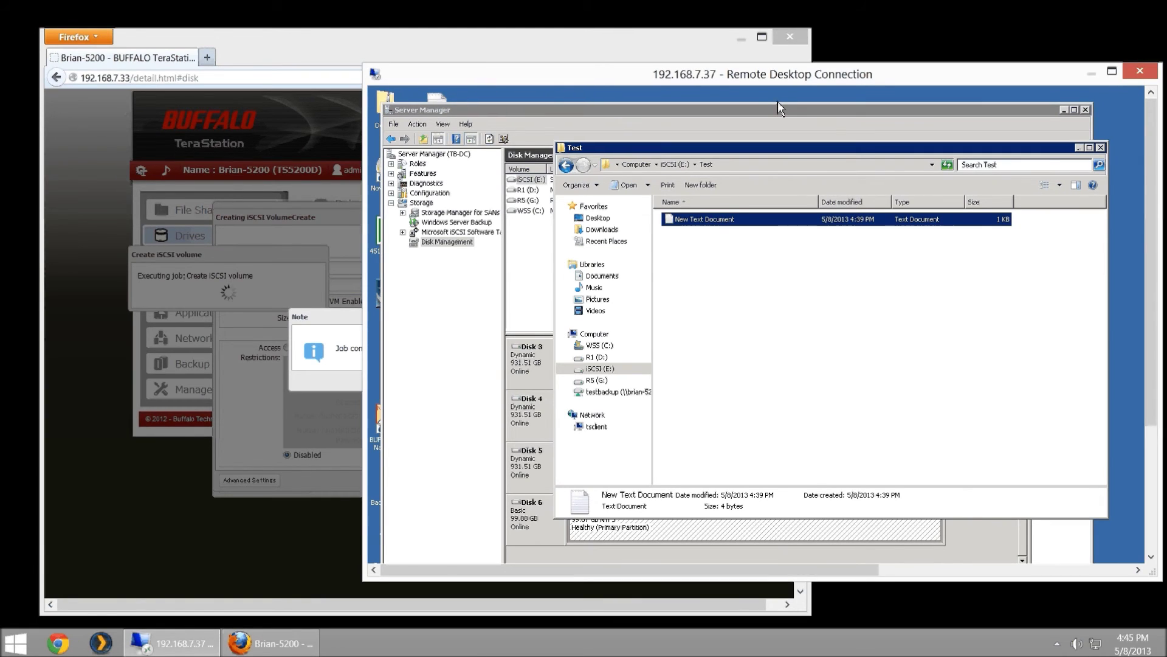
- Acknowledge the 'Job completed' notice for iSCSI2 in the TeraStation iSCSI Settings page
{"action": "left_click", "coordinate": [322, 322]}
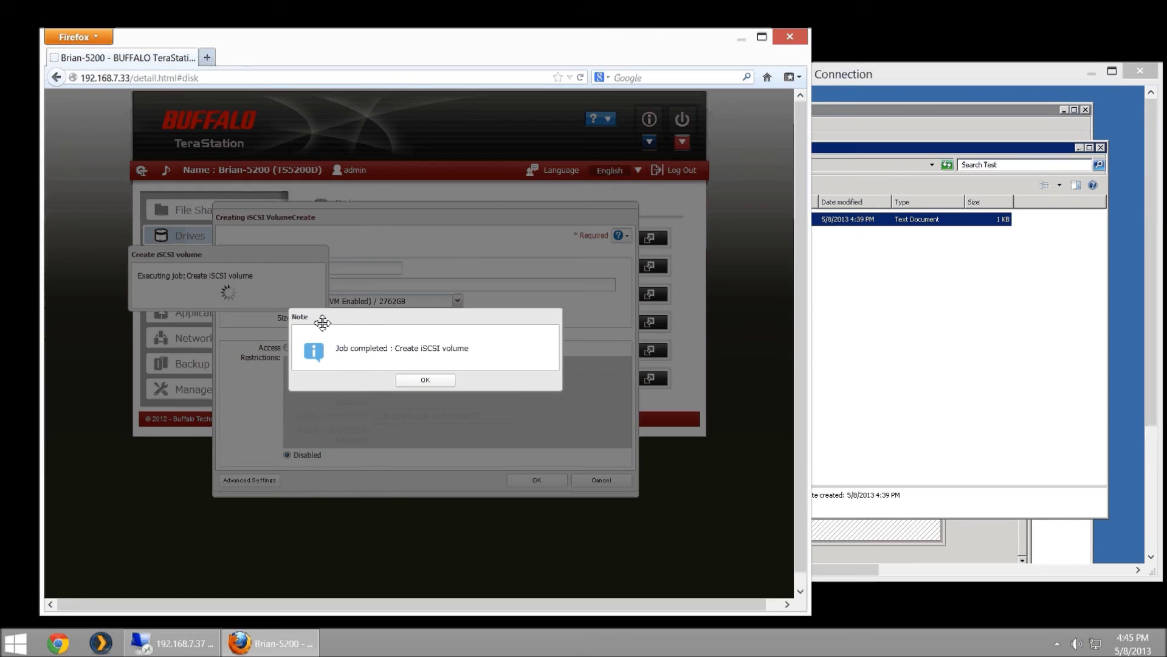
{"action": "left_click", "coordinate": [414, 383]}
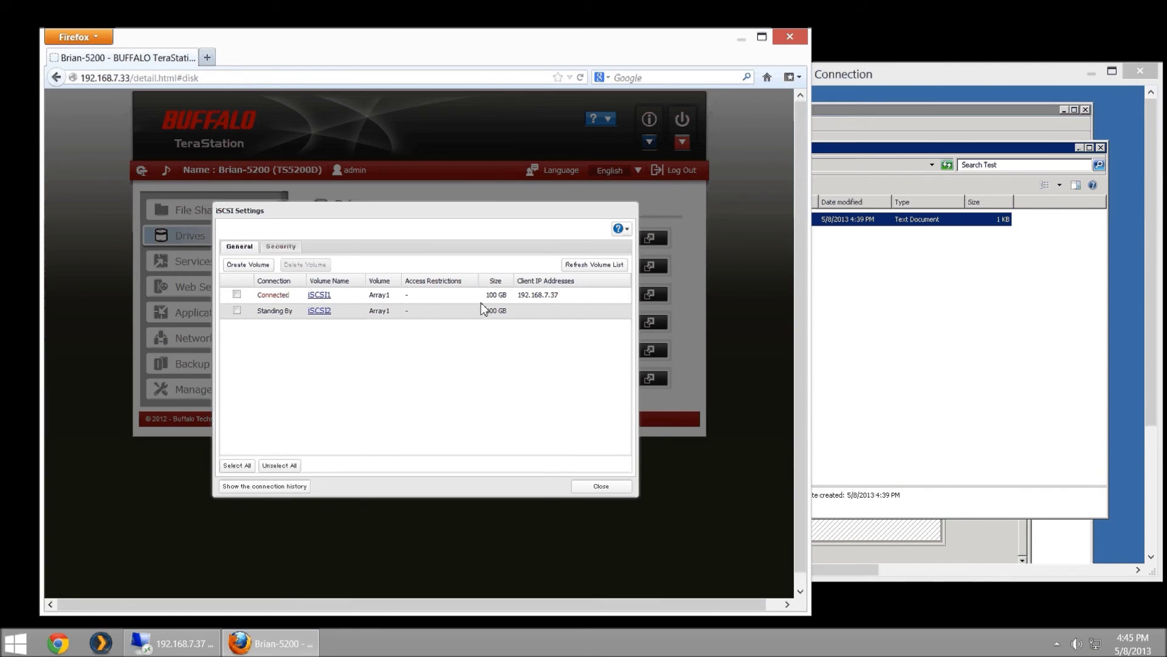
- Quick Connect iSCSI Initiator to the TeraStation IP, log in to iscsi2, and close the initiator
{"action": "double_click", "coordinate": [969, 75]}
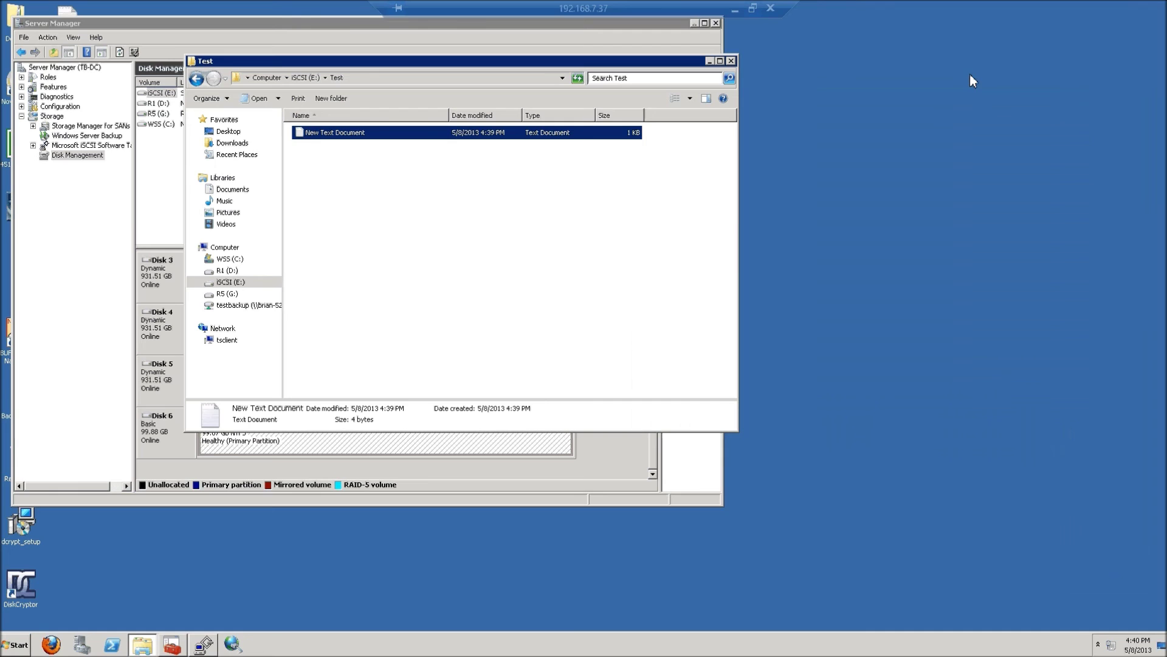
{"action": "left_click", "coordinate": [232, 643]}
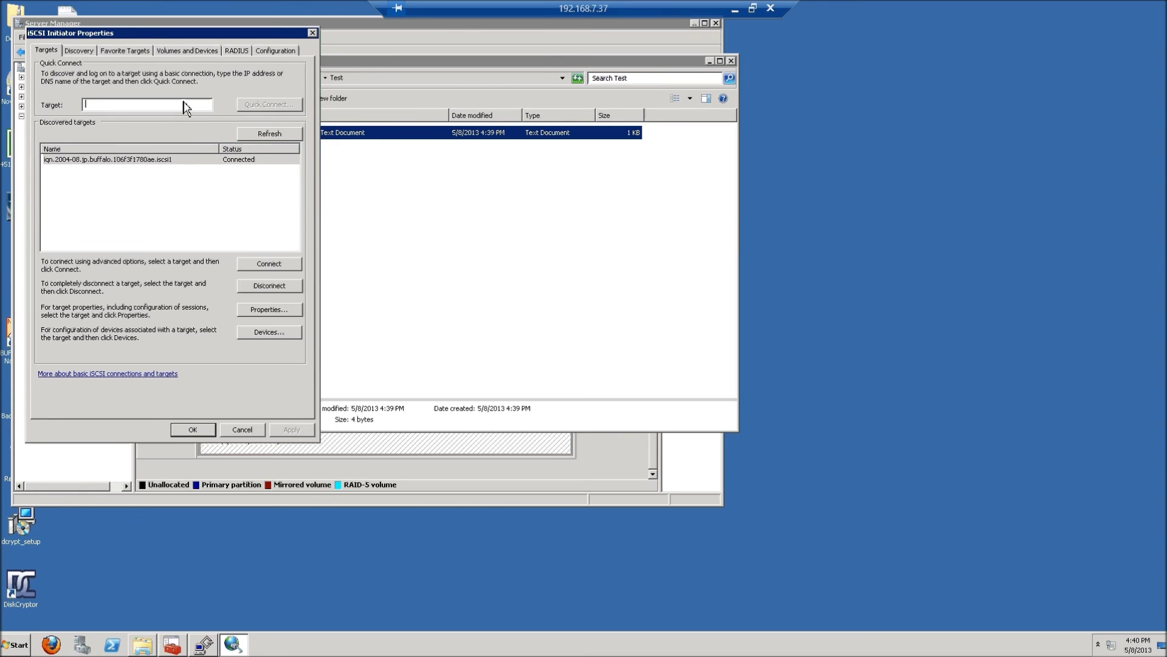
{"action": "type", "text": "192.136"}
{"action": "key", "text": "BackSpace"}
{"action": "key", "text": "BackSpace"}
{"action": "type", "text": "68.7.10"}
{"action": "key", "text": "Return"}
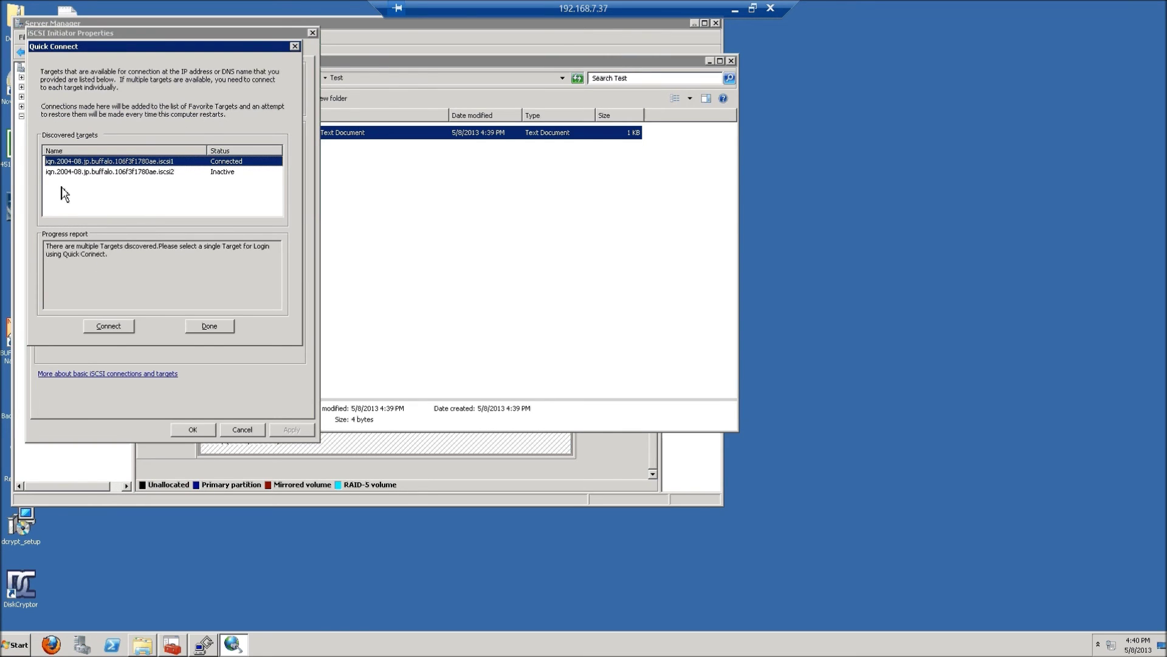
{"action": "left_click", "coordinate": [139, 173]}
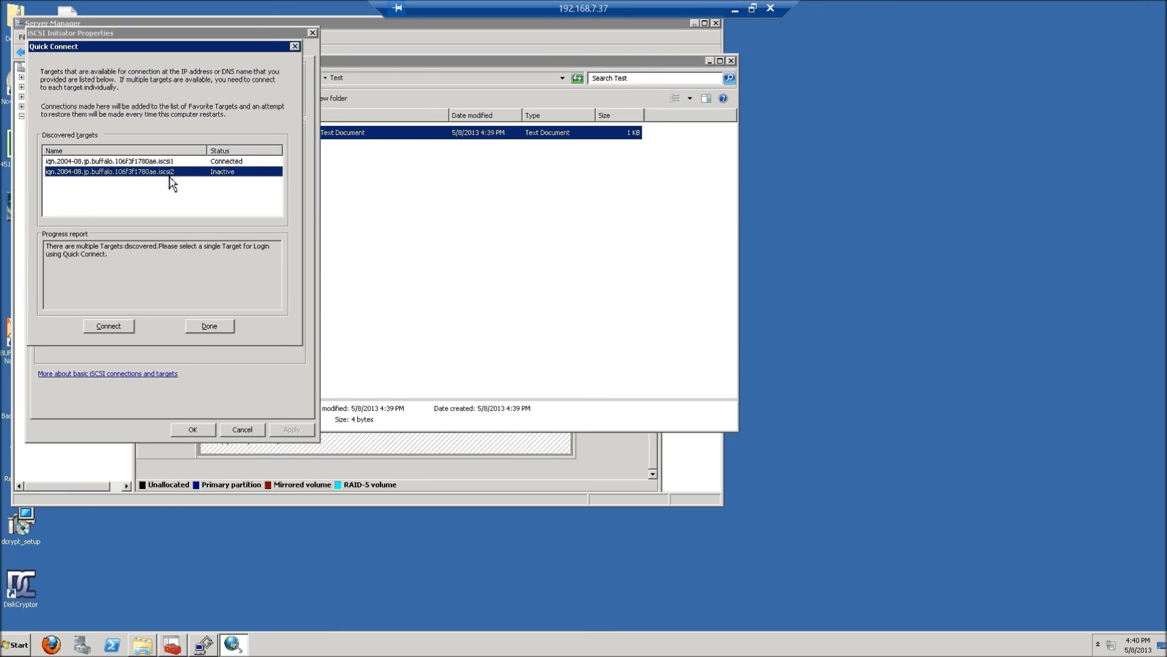
{"action": "left_click", "coordinate": [110, 328]}
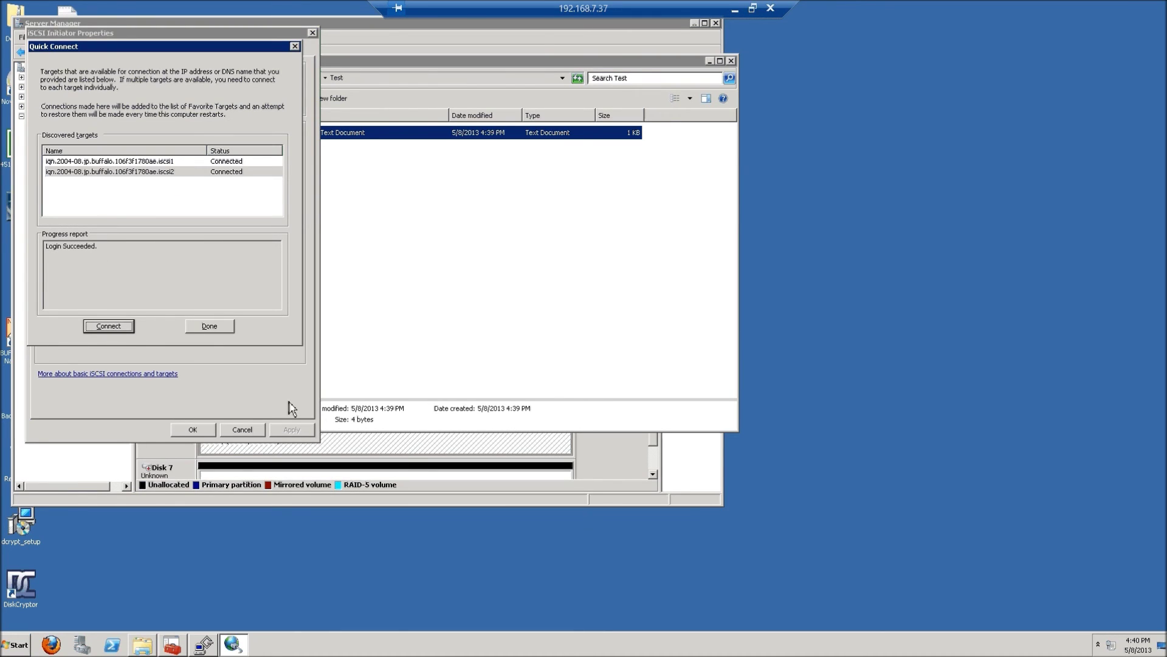
{"action": "left_click", "coordinate": [209, 327]}
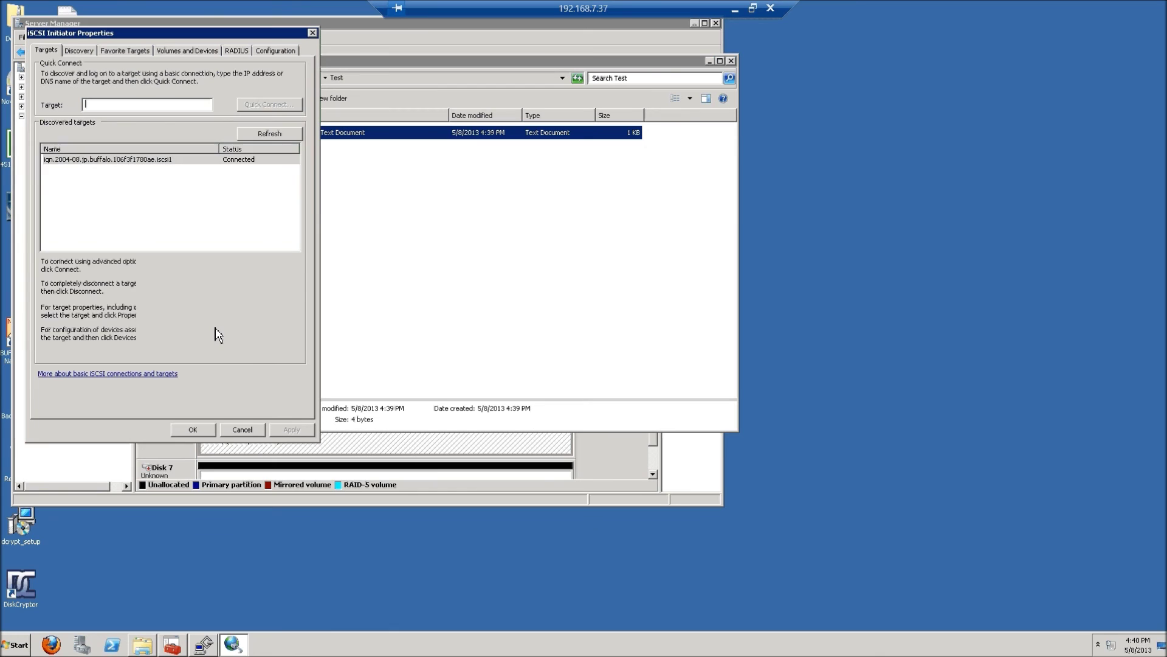
{"action": "left_click", "coordinate": [207, 429]}
- Initialize Disk 7 so it shows Basic, Online with 99.88 GB unallocated
{"action": "left_click", "coordinate": [555, 458]}
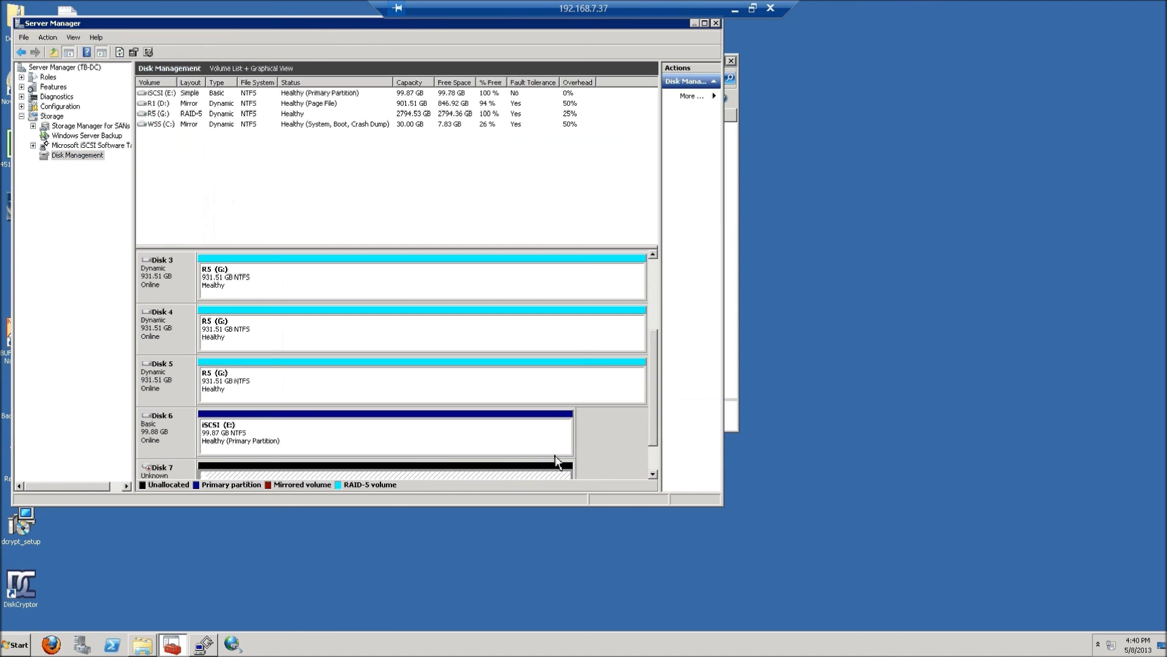
{"action": "left_click_drag", "start_coordinate": [653, 444], "coordinate": [655, 468]}
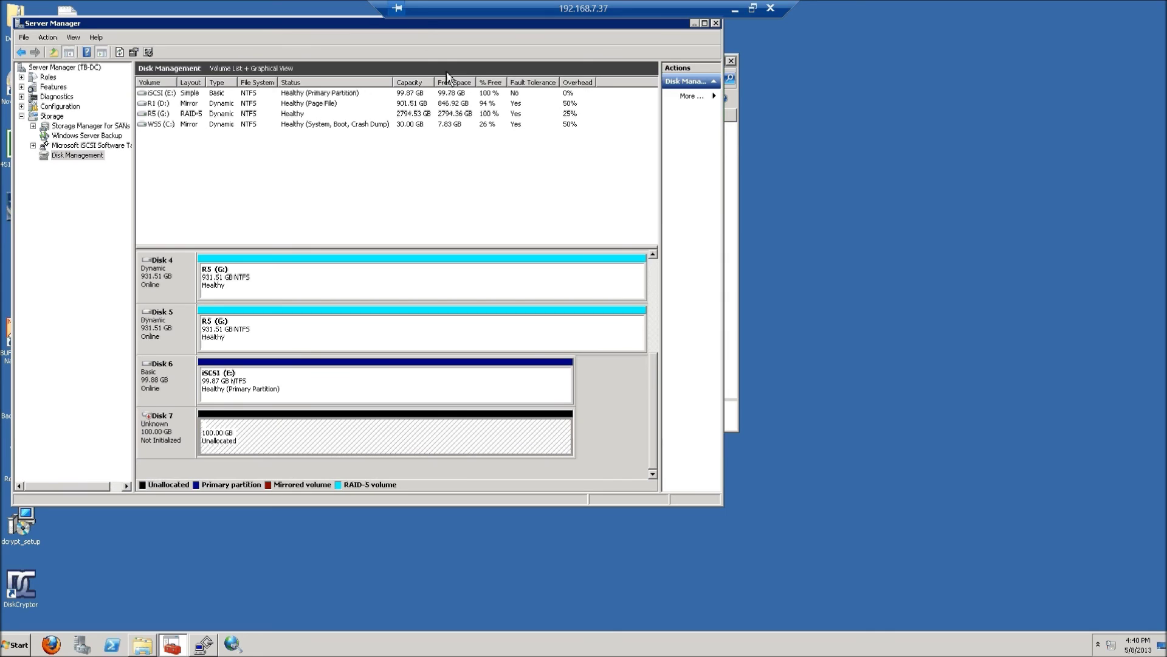
{"action": "left_click_drag", "start_coordinate": [425, 25], "coordinate": [451, 42]}
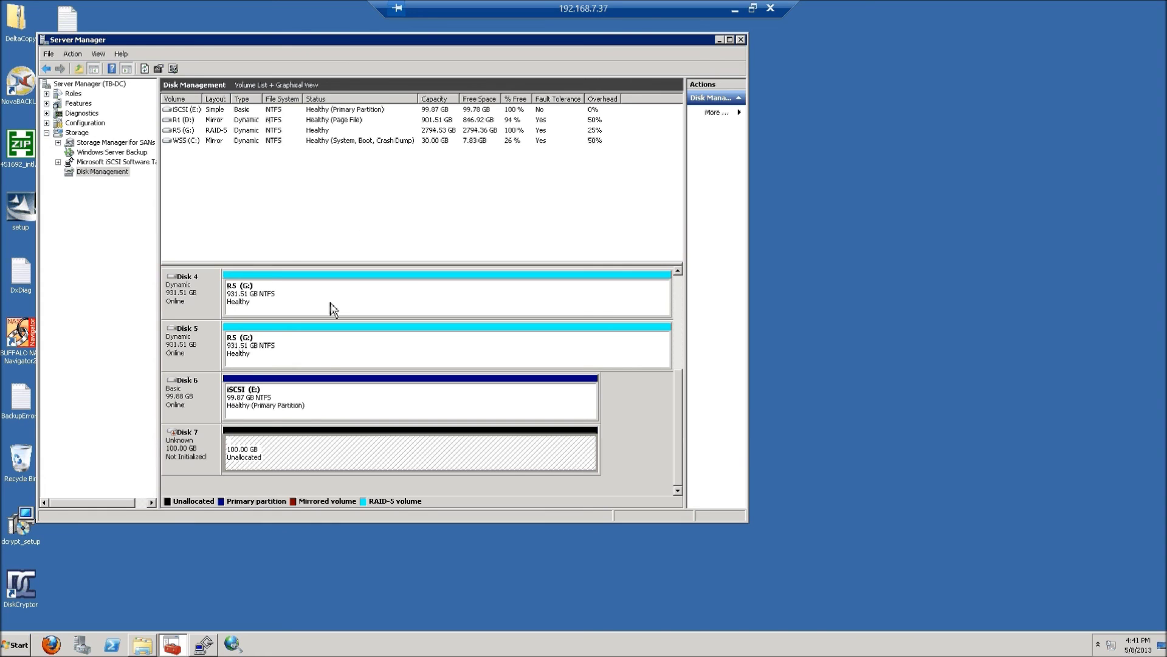
{"action": "right_click", "coordinate": [286, 433]}
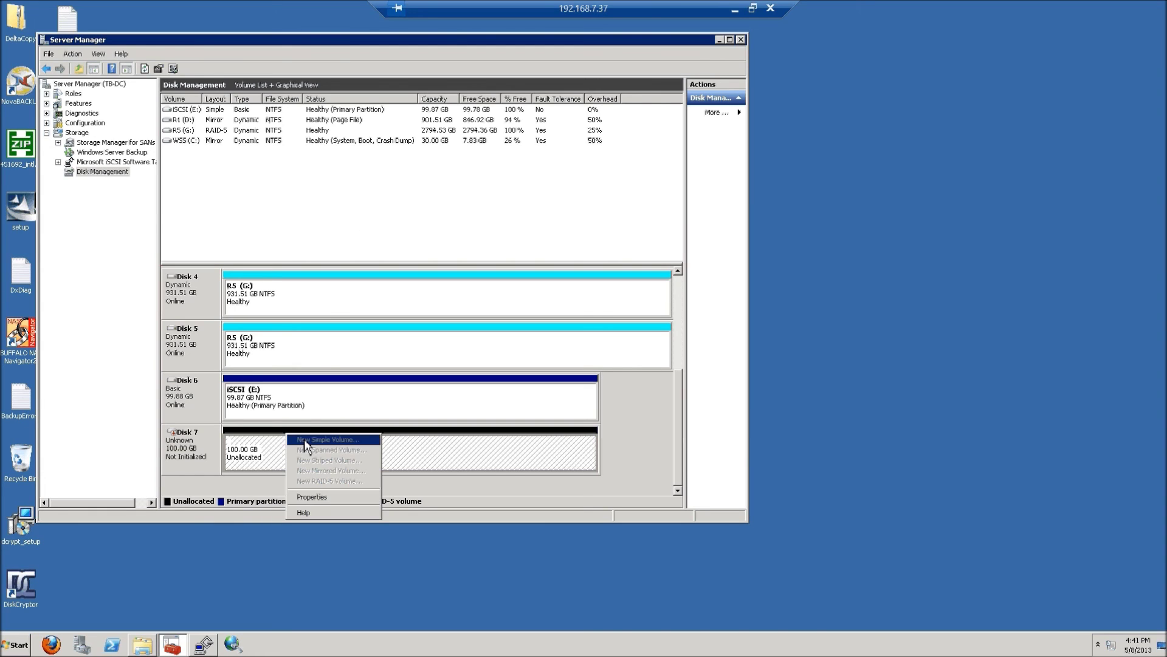
{"action": "left_click", "coordinate": [258, 450]}
{"action": "right_click", "coordinate": [258, 443]}
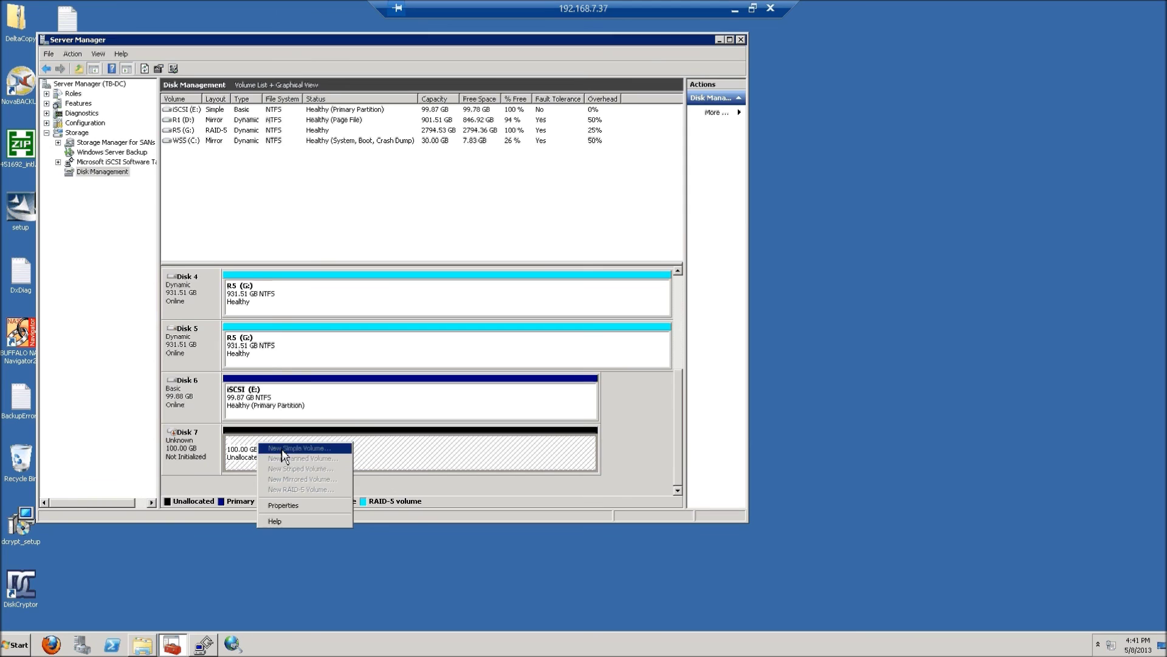
{"action": "right_click", "coordinate": [391, 444]}
{"action": "right_click", "coordinate": [190, 456]}
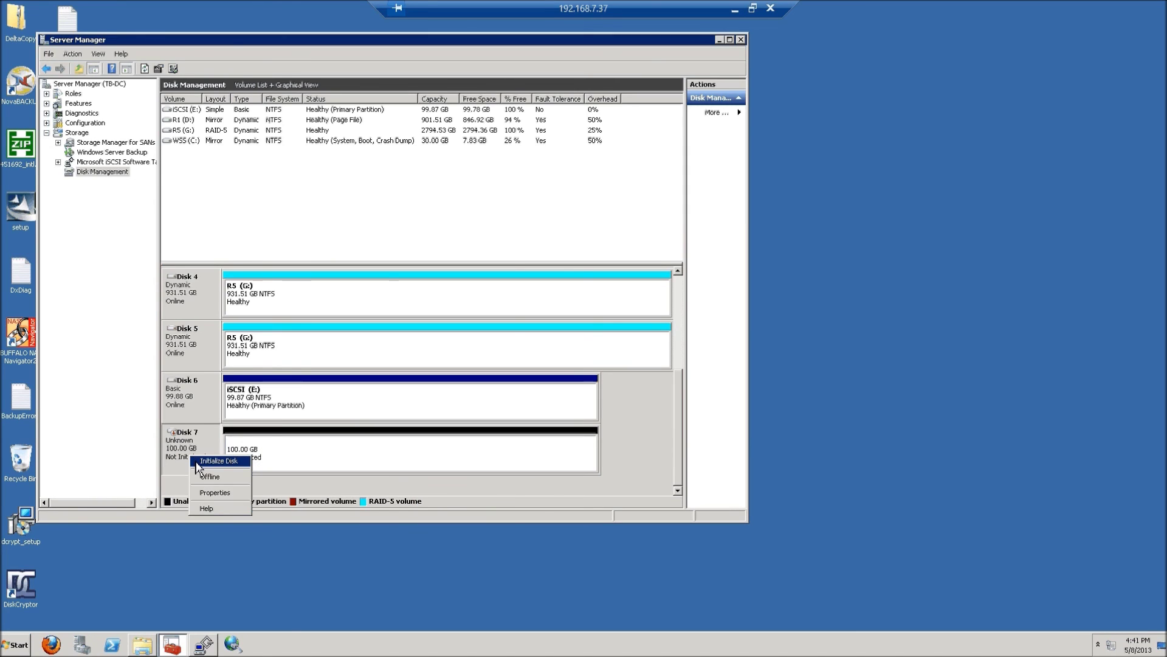
{"action": "left_click", "coordinate": [196, 461]}
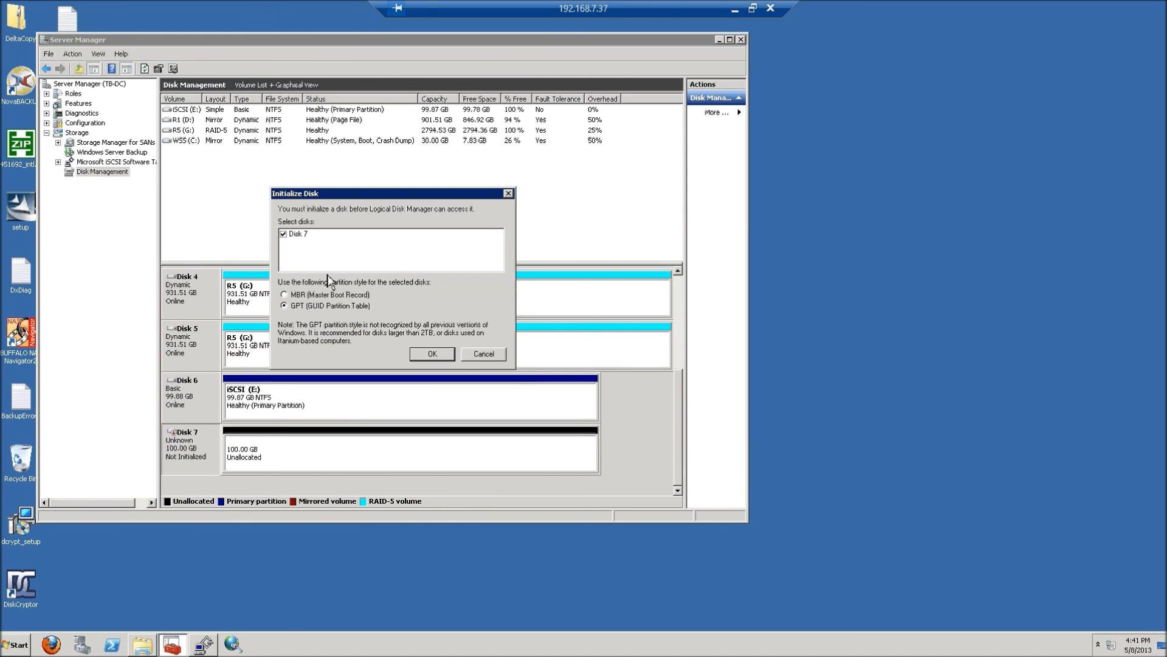
{"action": "left_click", "coordinate": [420, 358]}
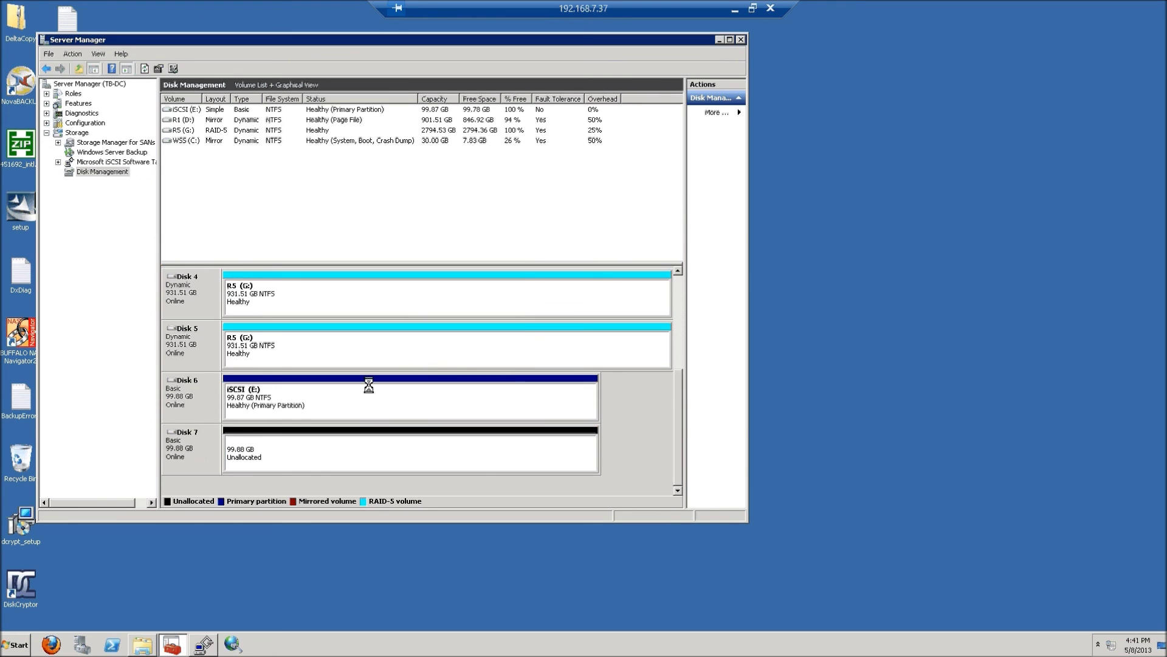
- Add a mirror of iSCSI (E:) on Disk 7, converting both disks to dynamic
{"action": "right_click", "coordinate": [253, 406]}
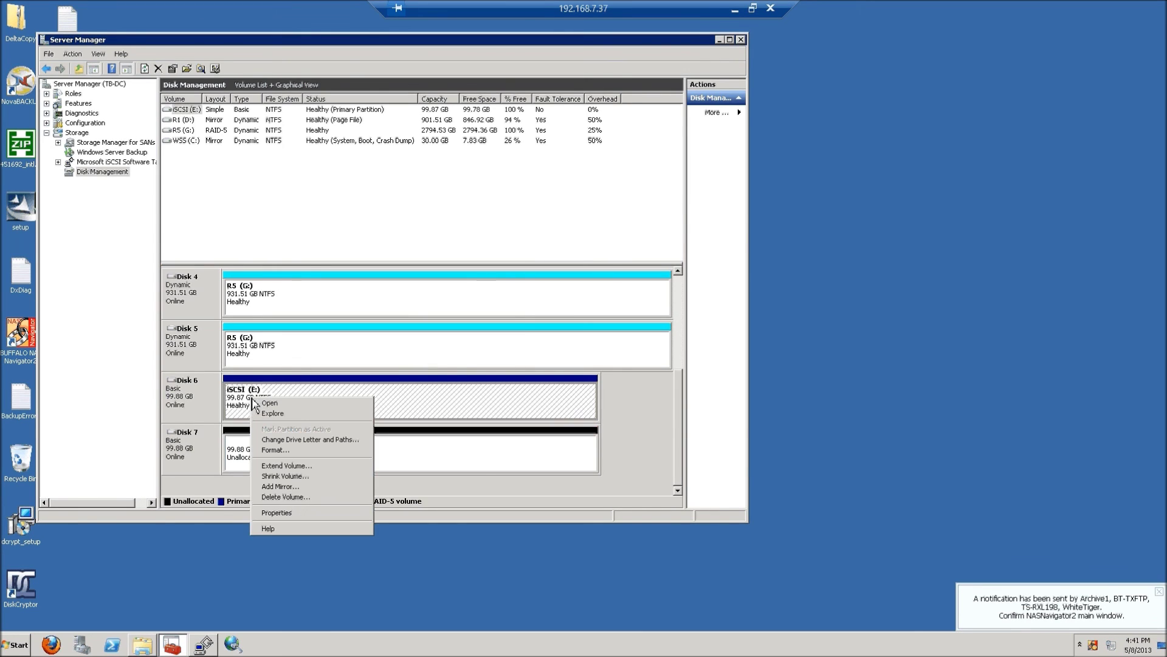
{"action": "left_click", "coordinate": [293, 486]}
{"action": "left_click", "coordinate": [316, 293]}
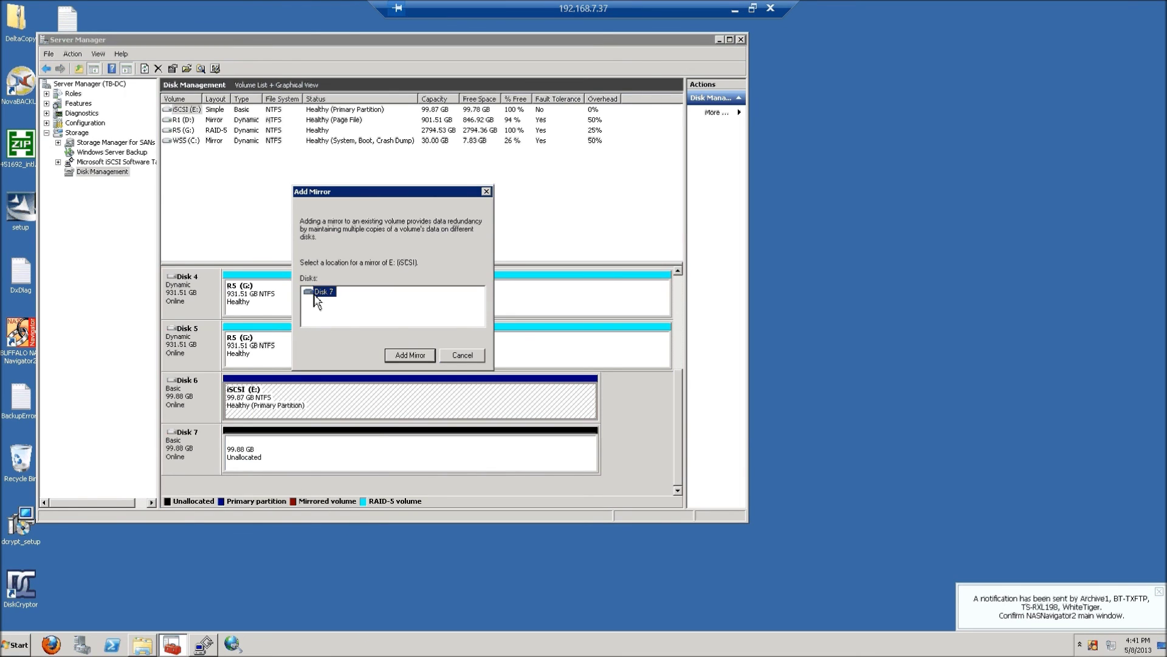
{"action": "left_click", "coordinate": [401, 358]}
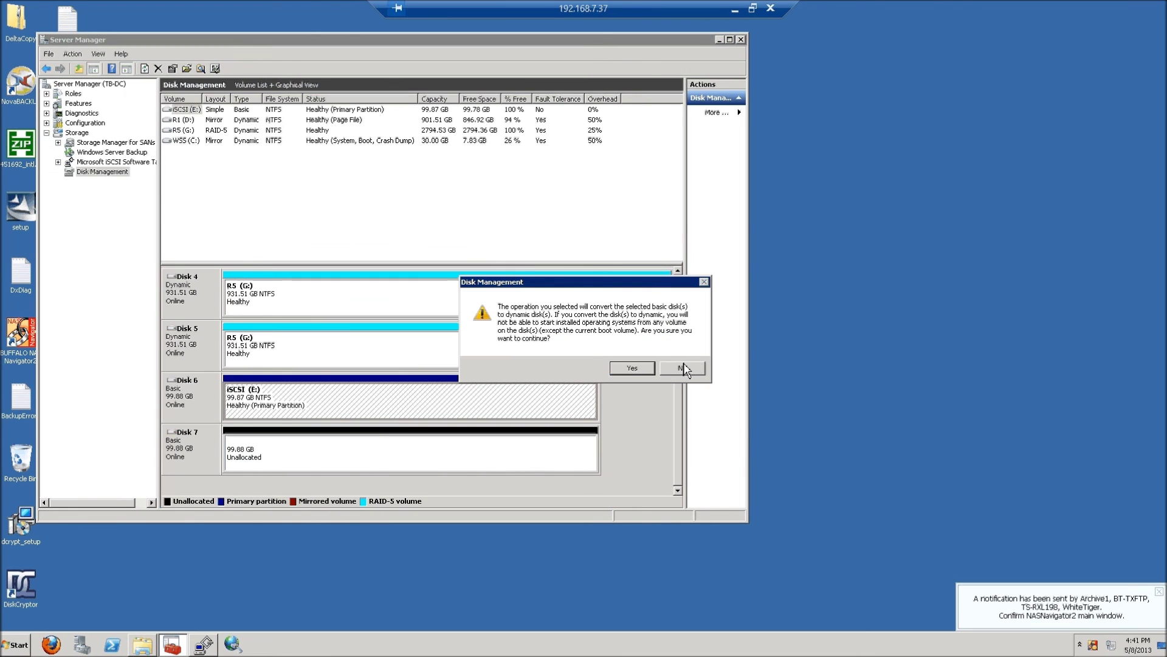
{"action": "left_click", "coordinate": [630, 368]}
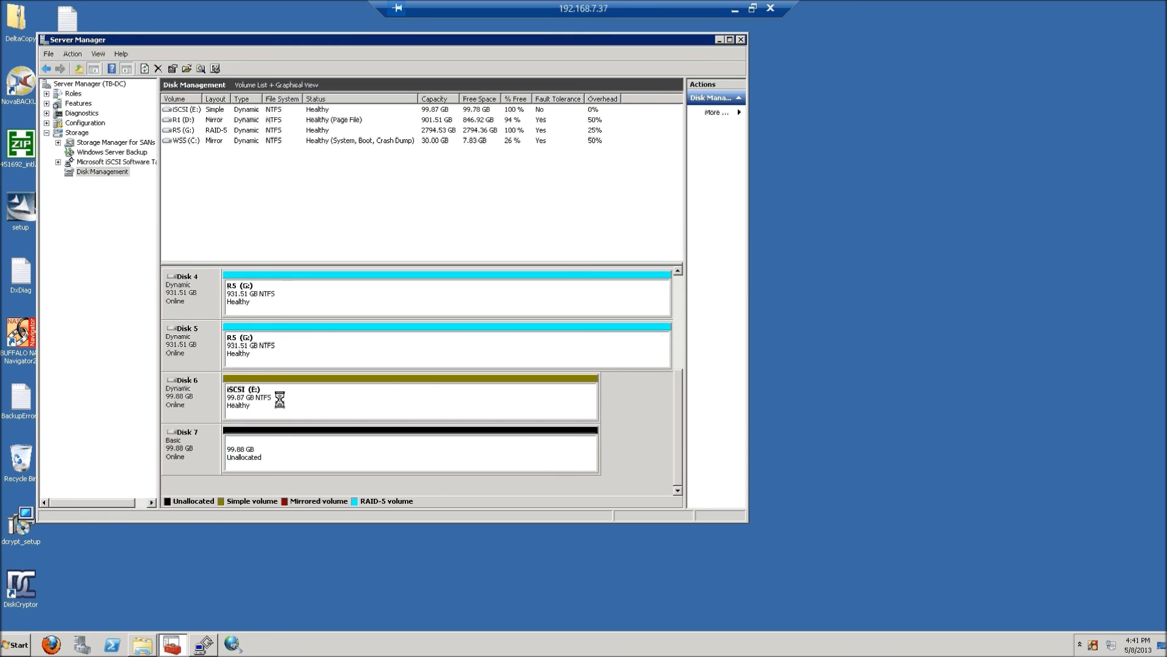
{"action": "left_click", "coordinate": [754, 7]}
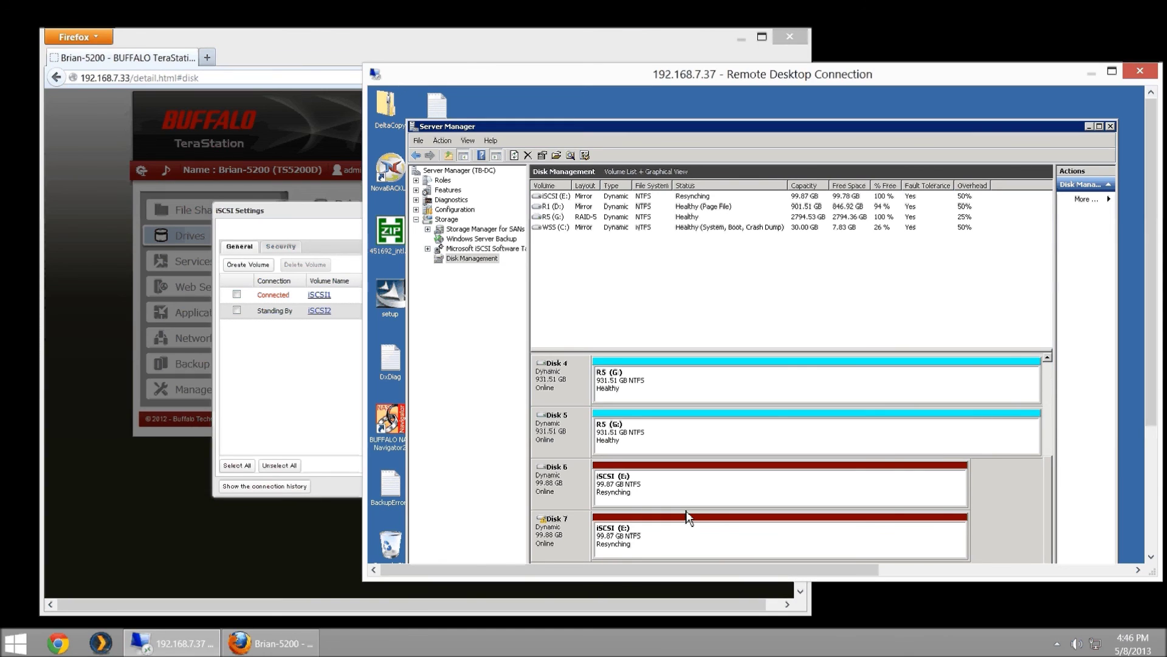
- Refresh the iSCSI volume list, confirm iSCSI1 and iSCSI2 are Connected, then close it
{"action": "left_click", "coordinate": [260, 368]}
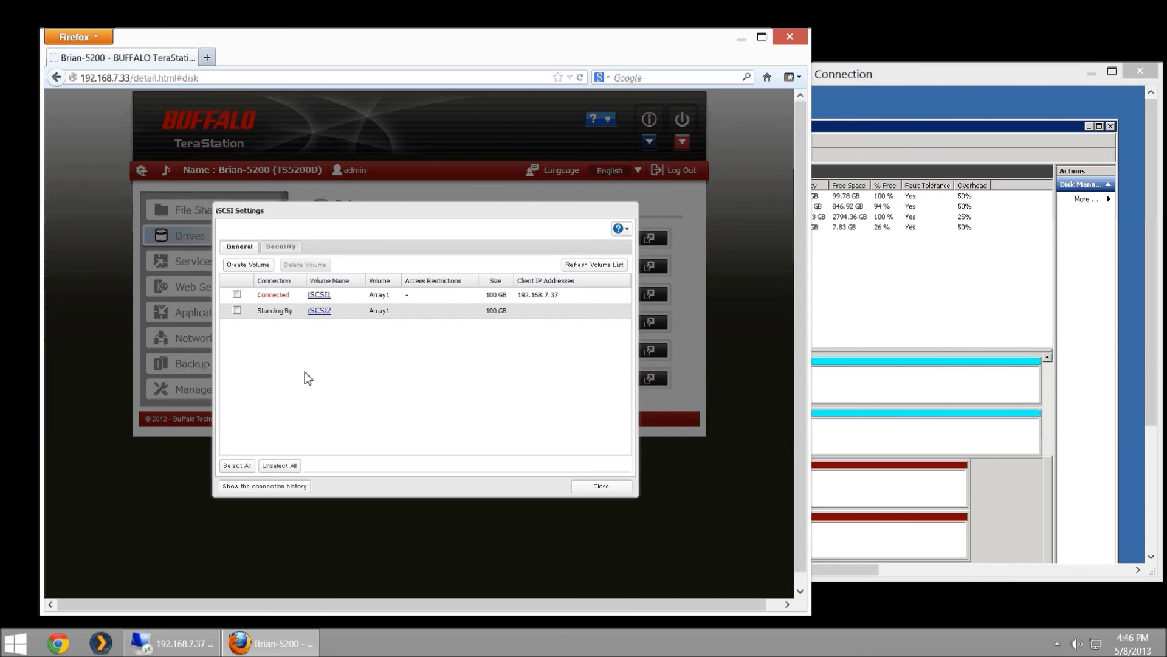
{"action": "left_click", "coordinate": [603, 487]}
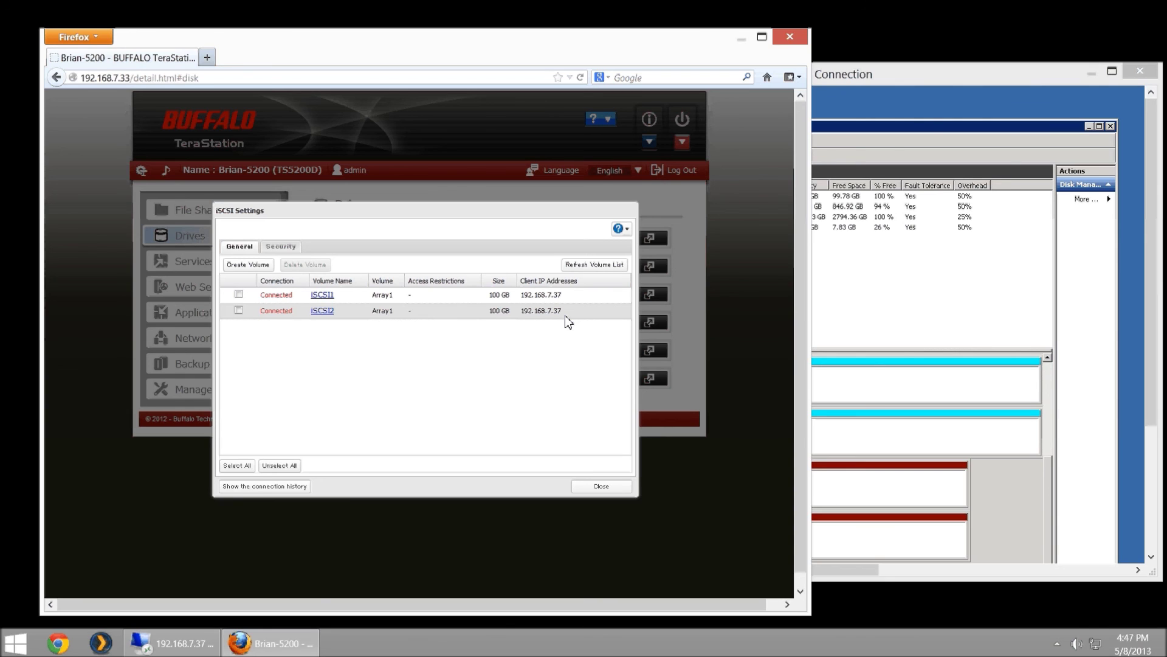
{"action": "left_click", "coordinate": [593, 487]}
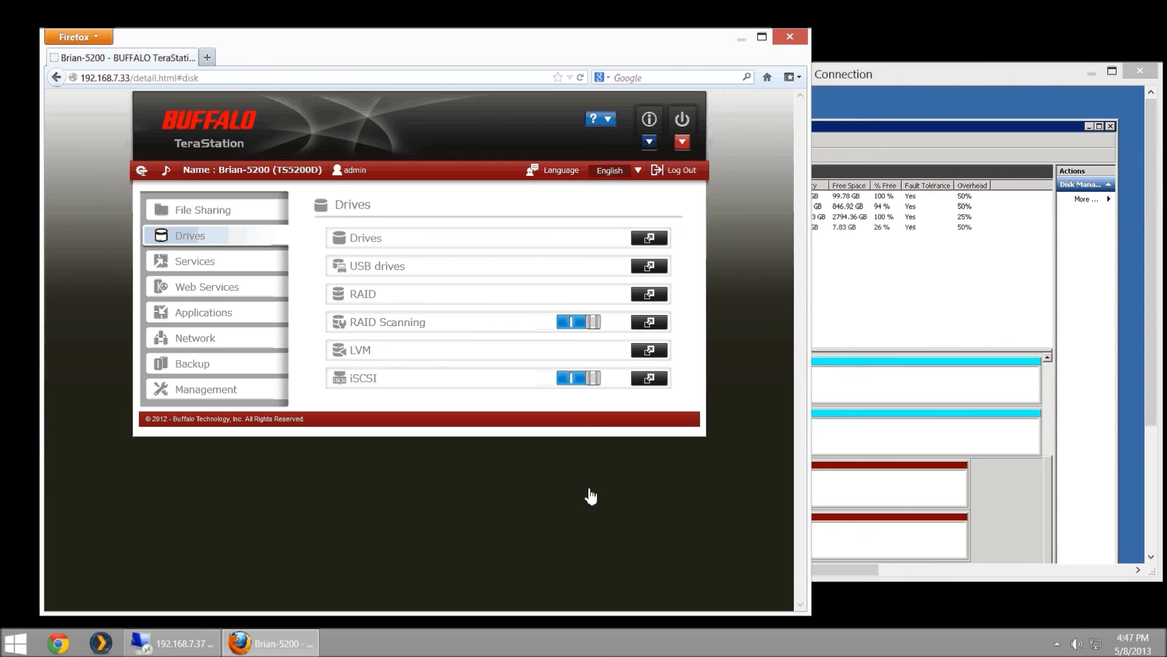